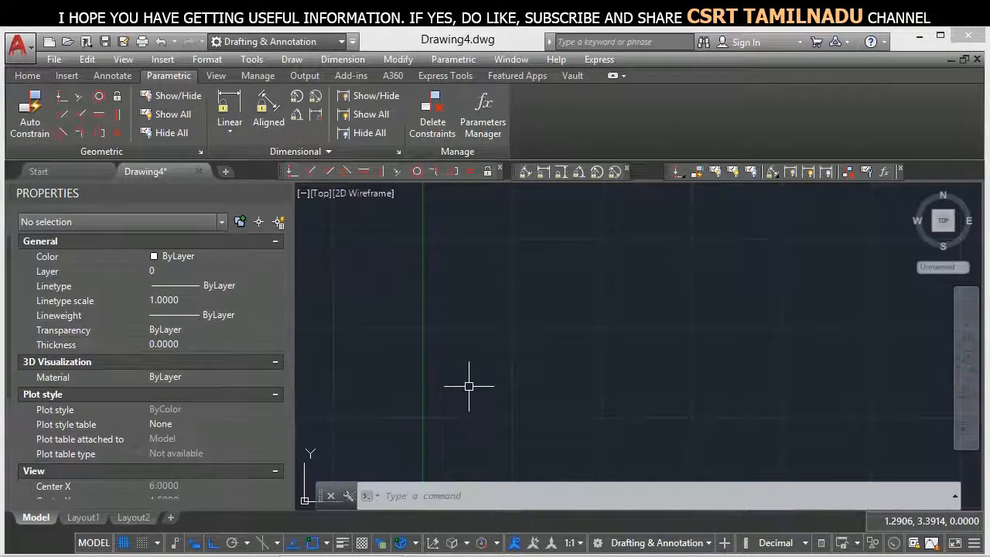
# Step: Raise the Horizontal constraint type above Vertical in the AutoConstrain priority list of the constraint settings and apply the change
pyautogui.write('cons')
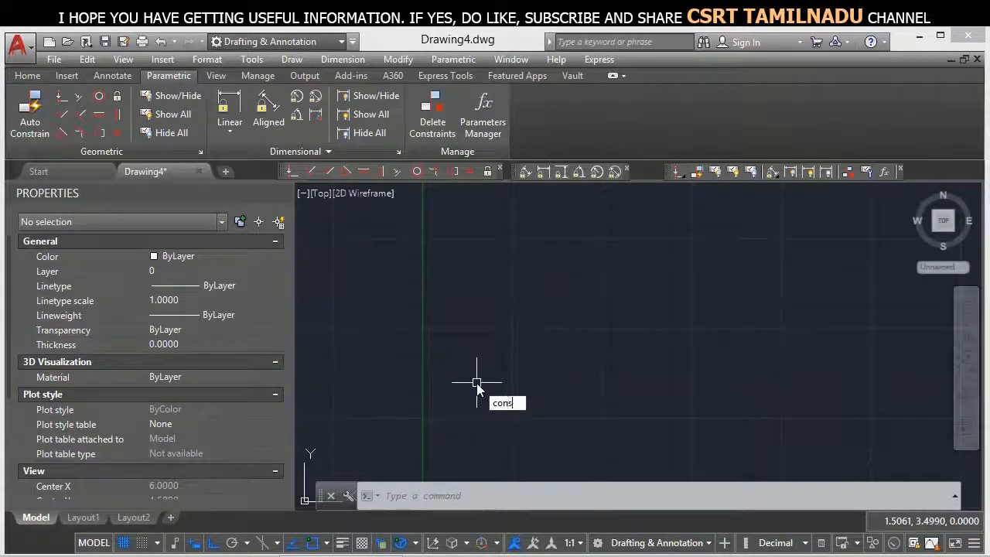
pyautogui.write('t')
pyautogui.press('Return')
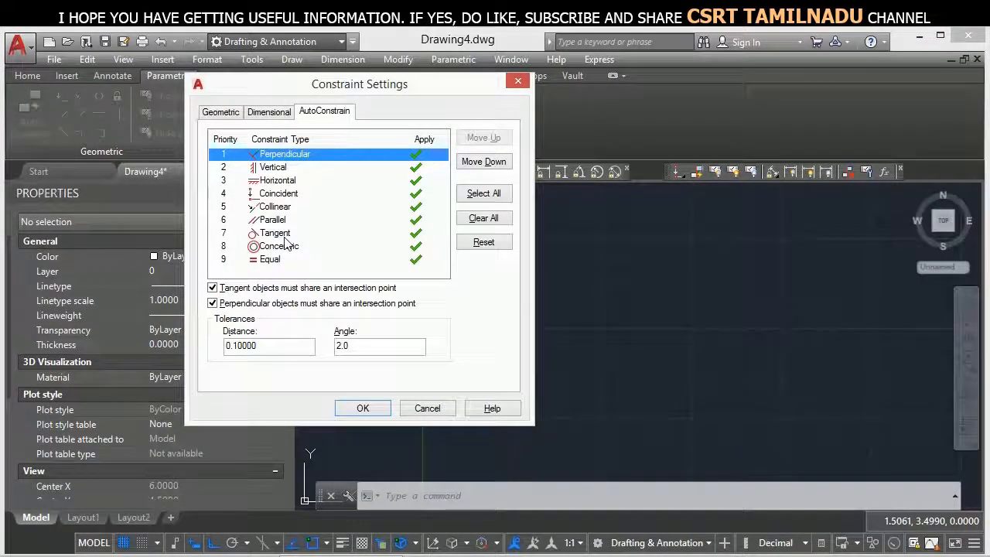
pyautogui.click(292, 181)
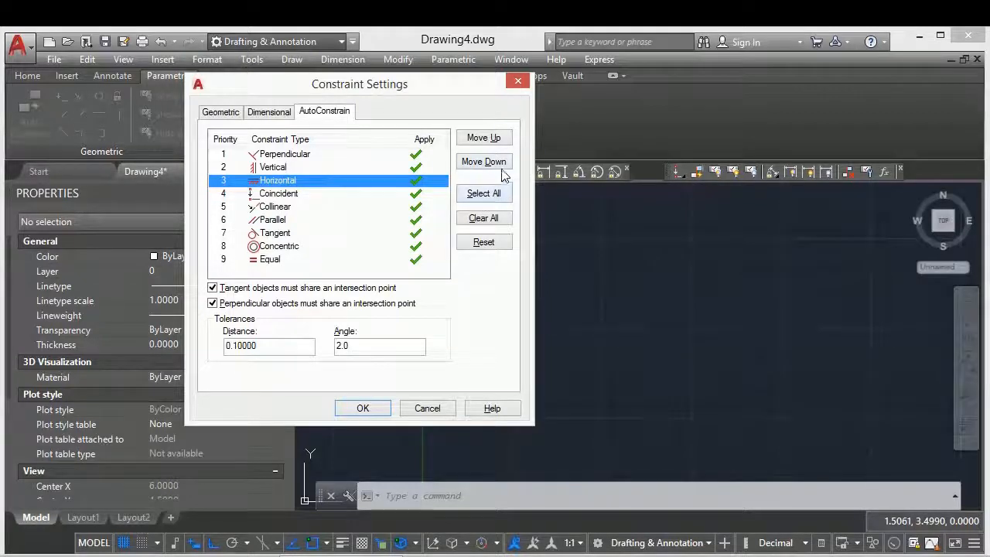
pyautogui.click(483, 138)
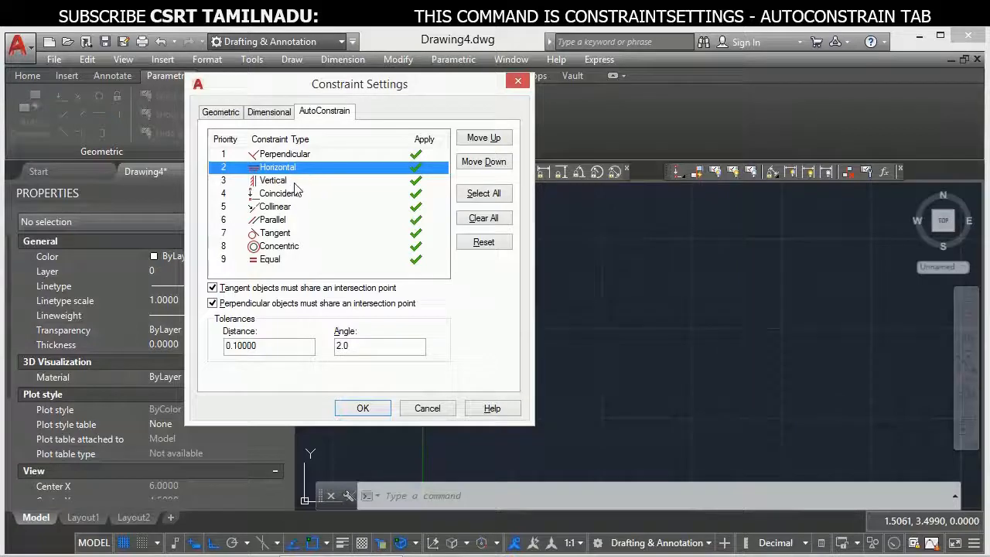
pyautogui.click(359, 407)
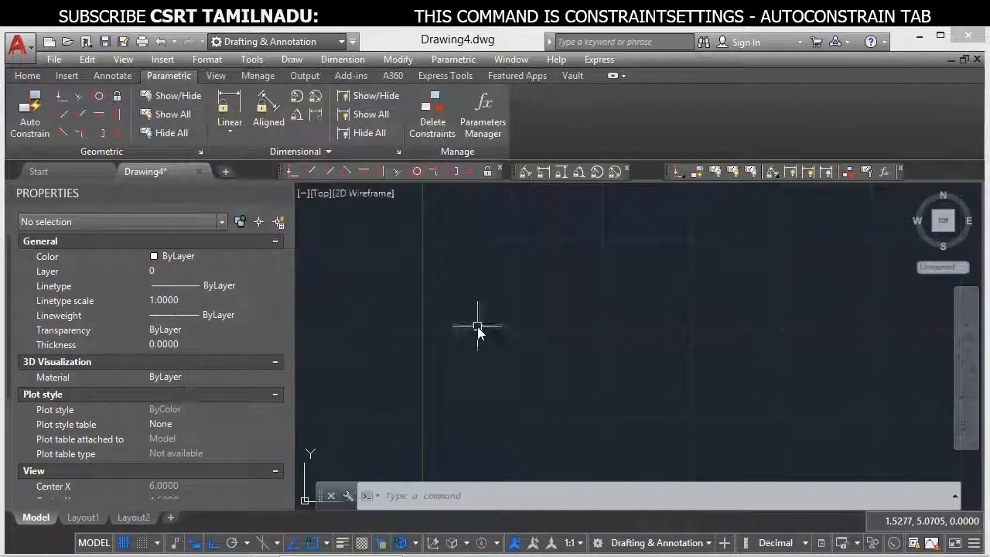
# Step: Draw a rectangle with its upper-left corner at about X 0.82, Y 6.38
pyautogui.write('rec')
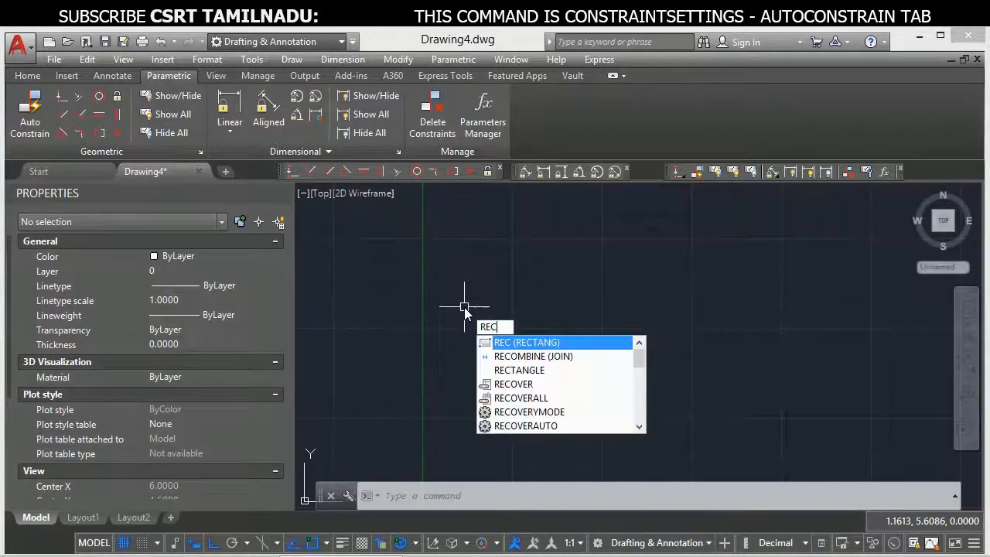
pyautogui.press('Return')
pyautogui.click(453, 278)
pyautogui.click(703, 402)
# Step: Apply AutoConstrain to the rectangle and inspect its constraint on the lower edge
pyautogui.write('autoc')
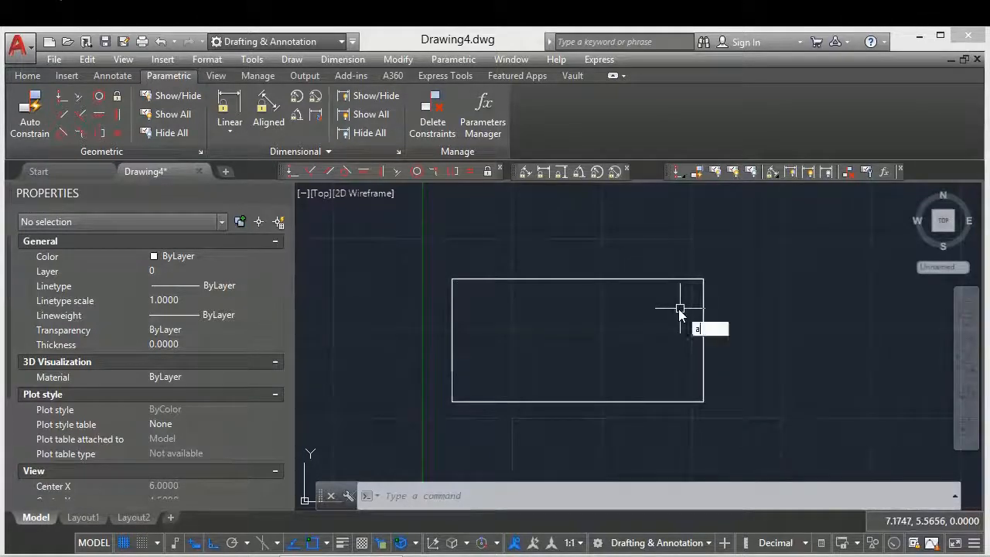
pyautogui.press('Return')
pyautogui.click(696, 413)
pyautogui.click(612, 334)
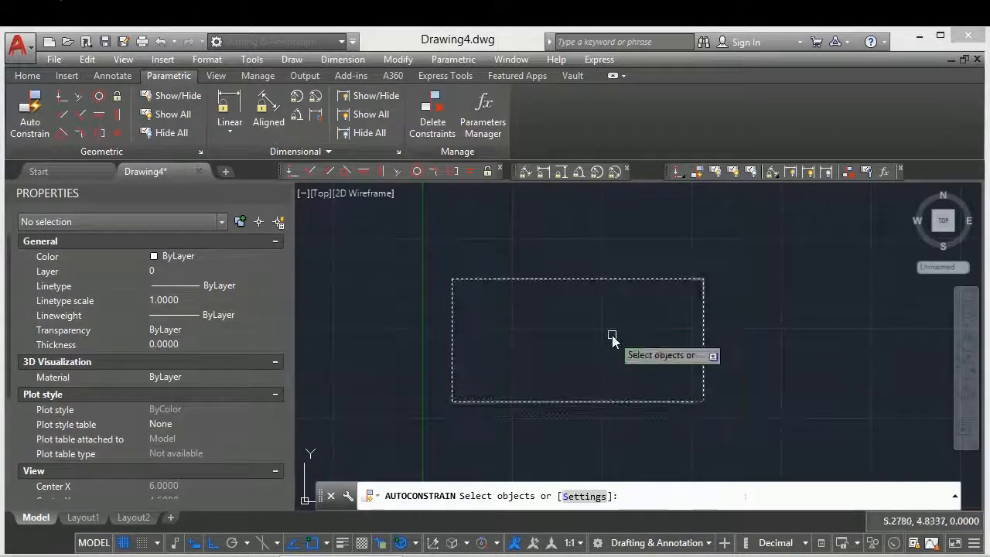
pyautogui.press('Return')
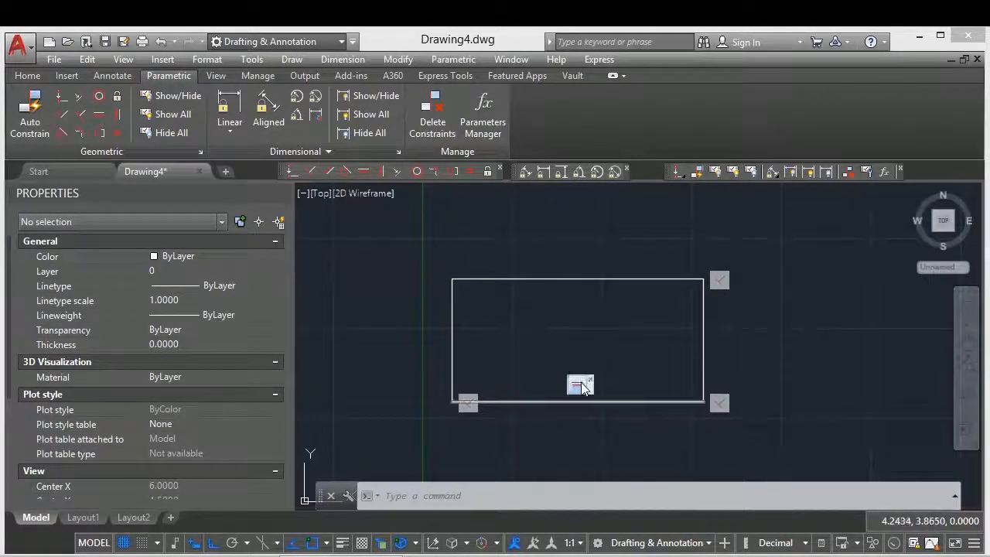
pyautogui.click(452, 318)
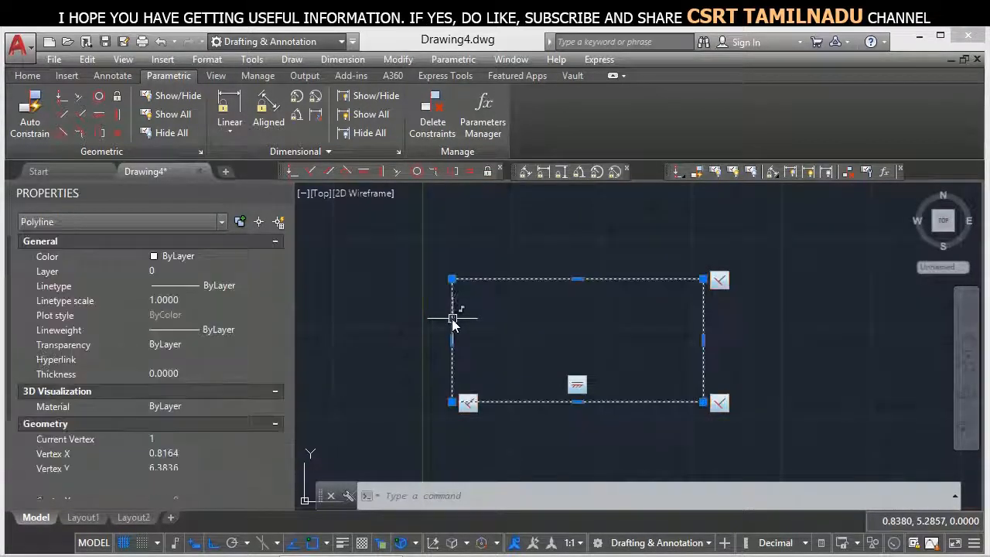
pyautogui.press('Escape')
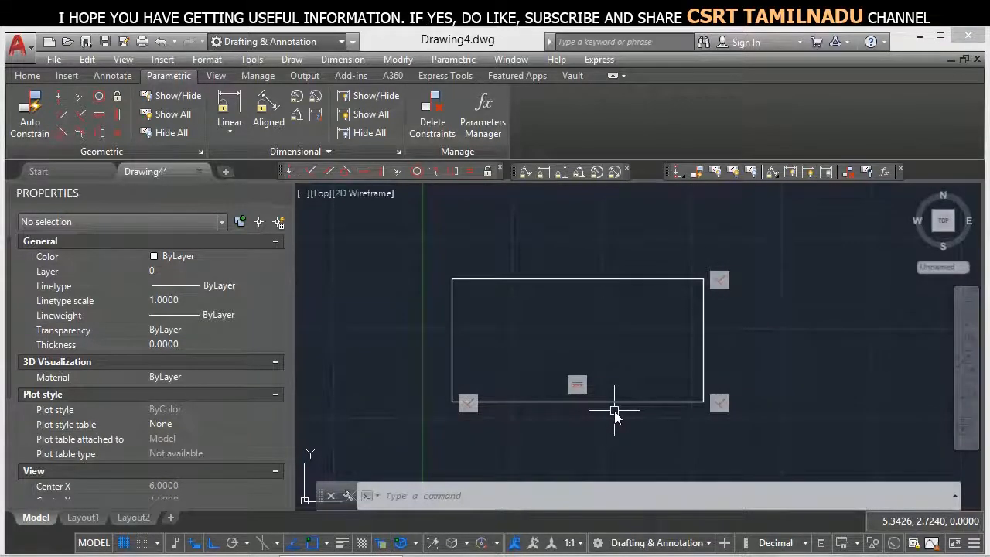
# Step: Raise the Vertical constraint type above Horizontal in the AutoConstrain priority list and apply the change
pyautogui.write('const')
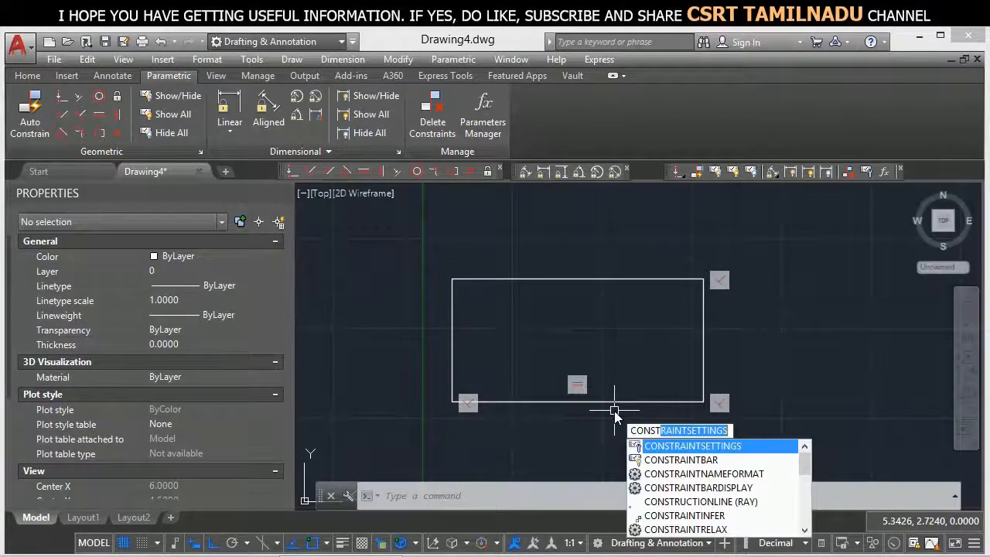
pyautogui.press('Return')
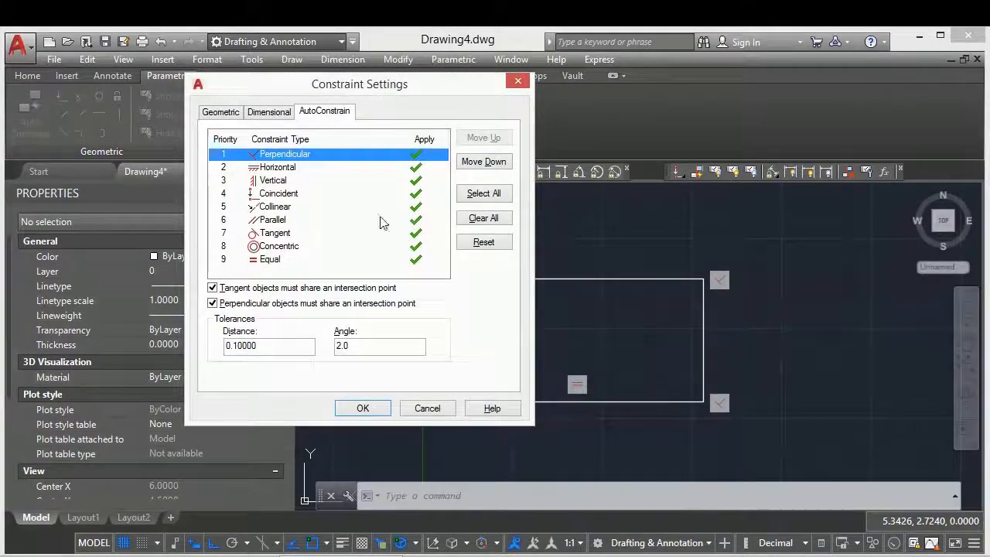
pyautogui.click(300, 181)
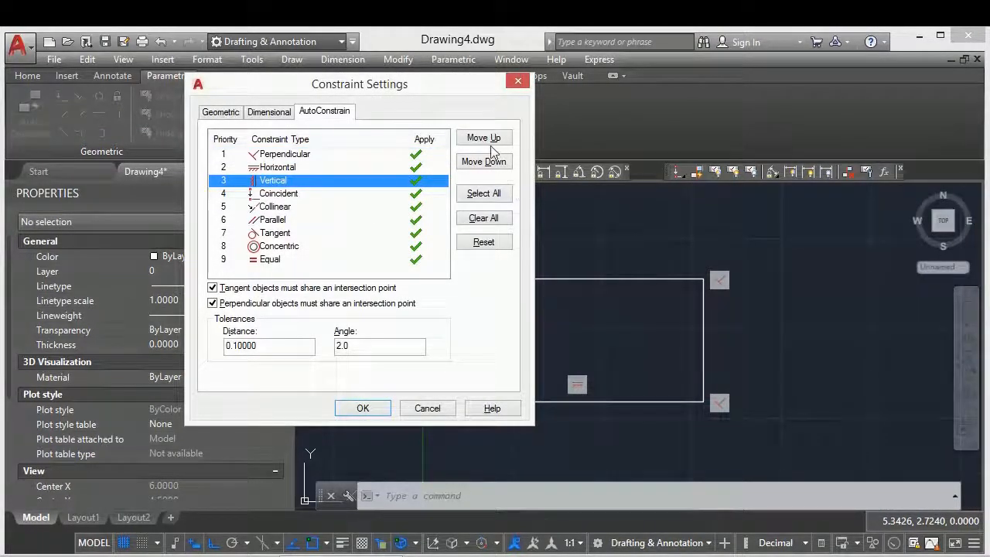
pyautogui.click(492, 139)
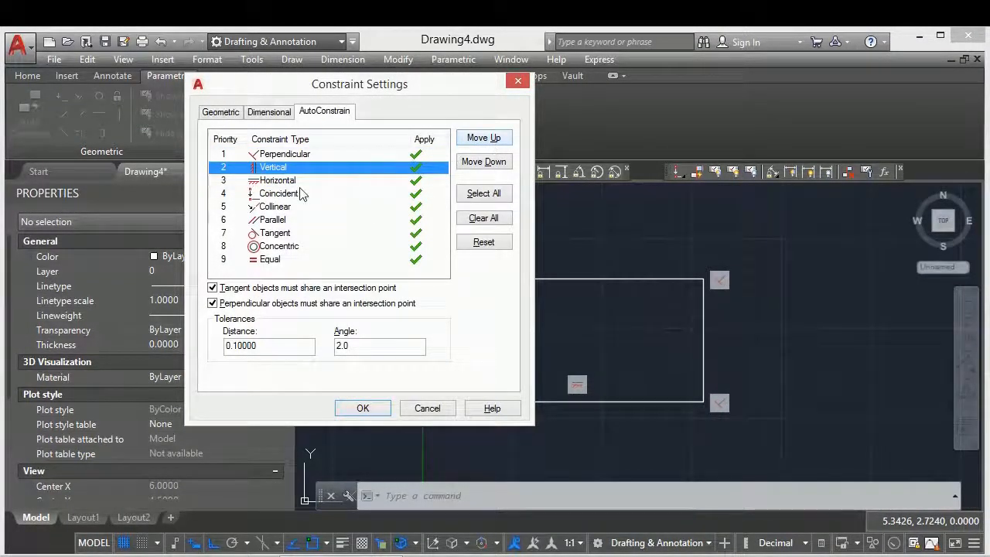
pyautogui.click(376, 408)
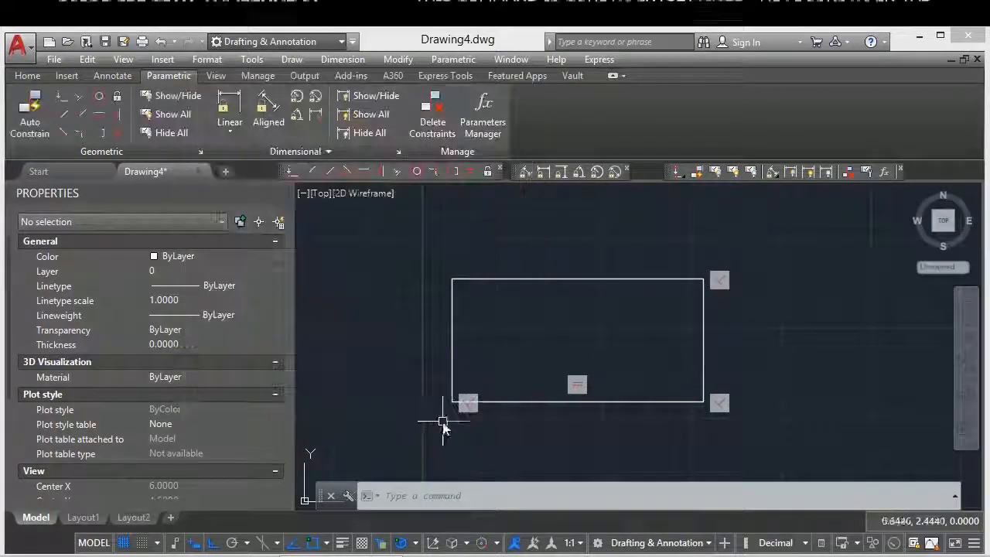
# Step: Draw a second rectangle in the empty area to the left of the first, with its lower-right corner at about X -2.88, Y 3.24
pyautogui.moveTo(391, 426); pyautogui.dragTo(749, 430, button='middle')
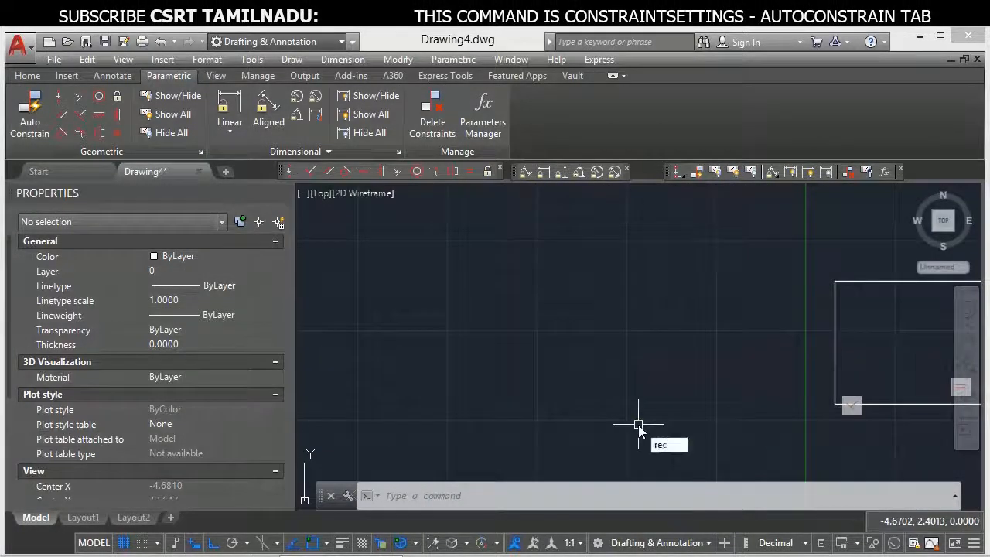
pyautogui.press('Return')
pyautogui.click(412, 256)
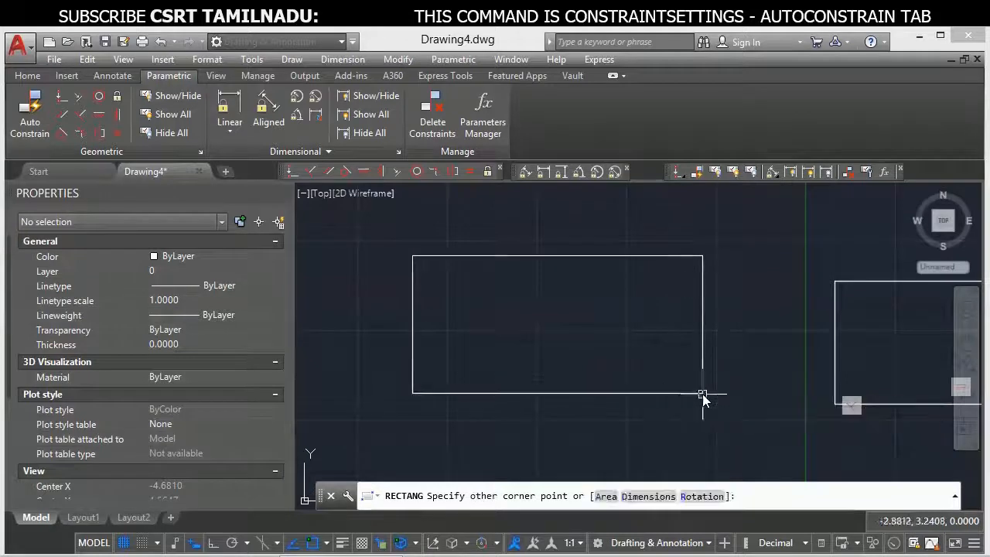
pyautogui.click(702, 394)
# Step: Apply AutoConstrain to the second rectangle
pyautogui.write('au')
pyautogui.press('Return')
pyautogui.click(654, 416)
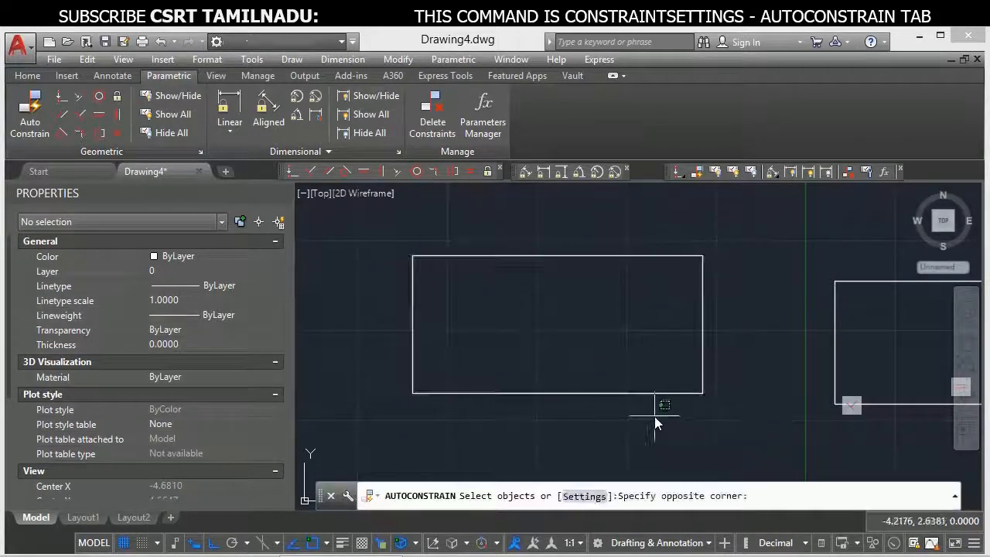
pyautogui.click(586, 360)
pyautogui.press('Return')
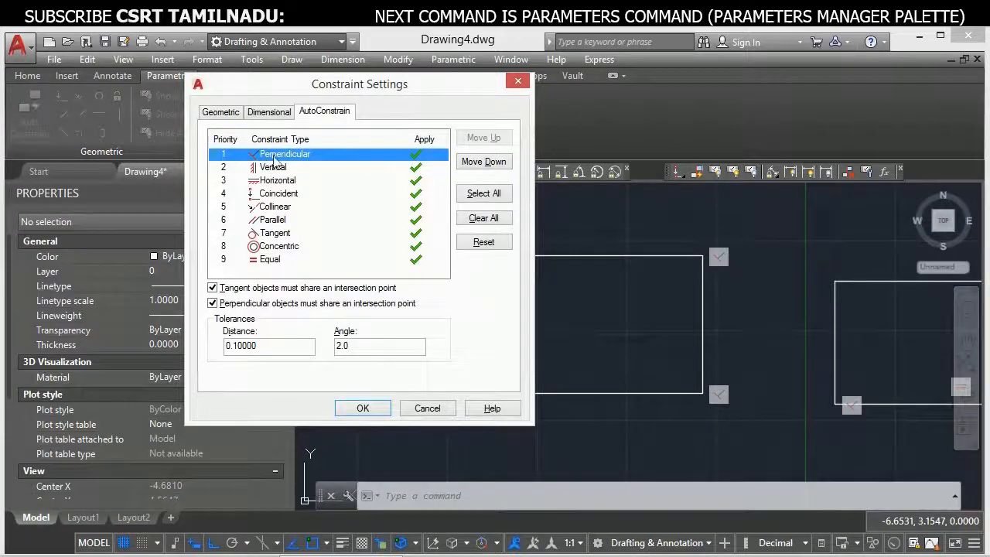
# Step: Try selecting and clearing all AutoConstrain constraint types, and reset the AutoConstrain settings to their defaults
pyautogui.click(483, 193)
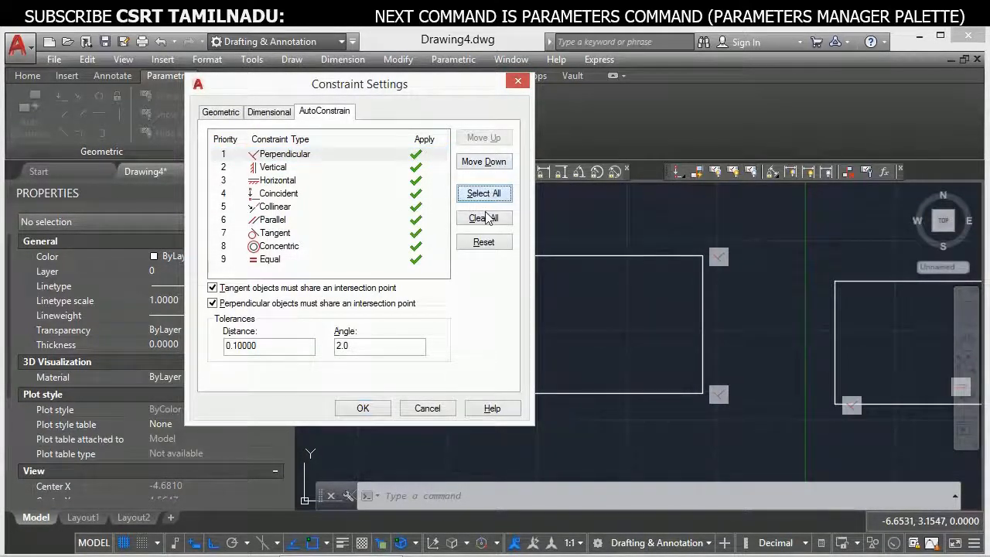
pyautogui.click(485, 219)
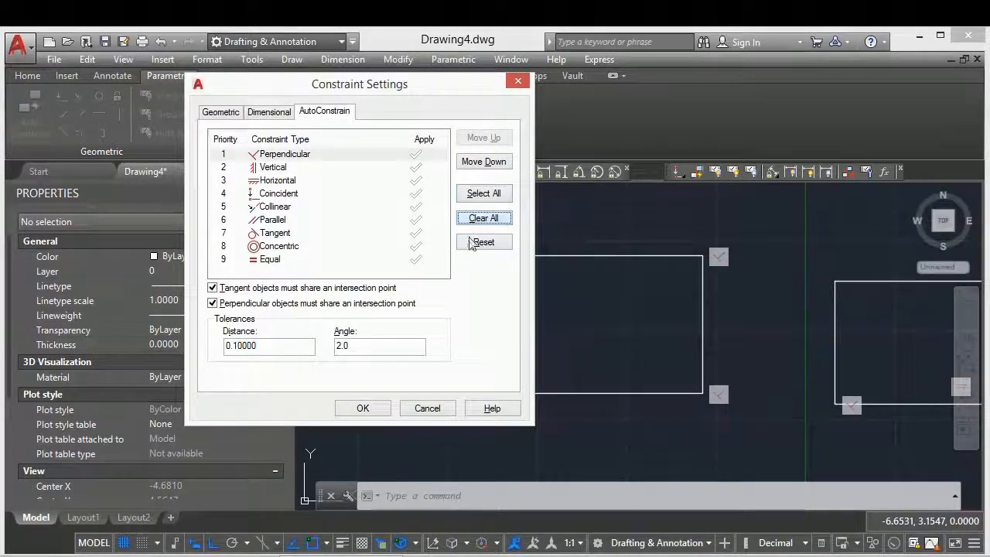
pyautogui.click(471, 243)
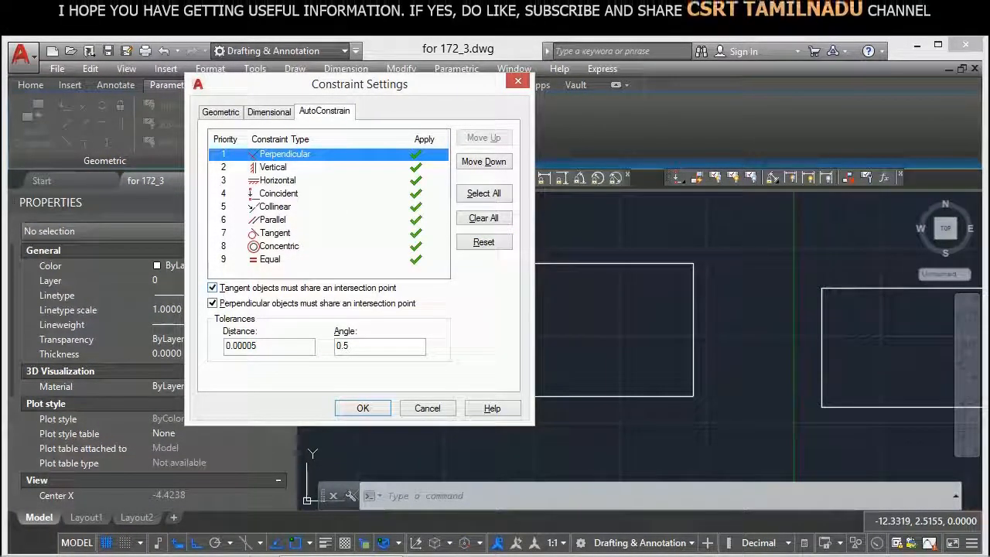
pyautogui.click(363, 407)
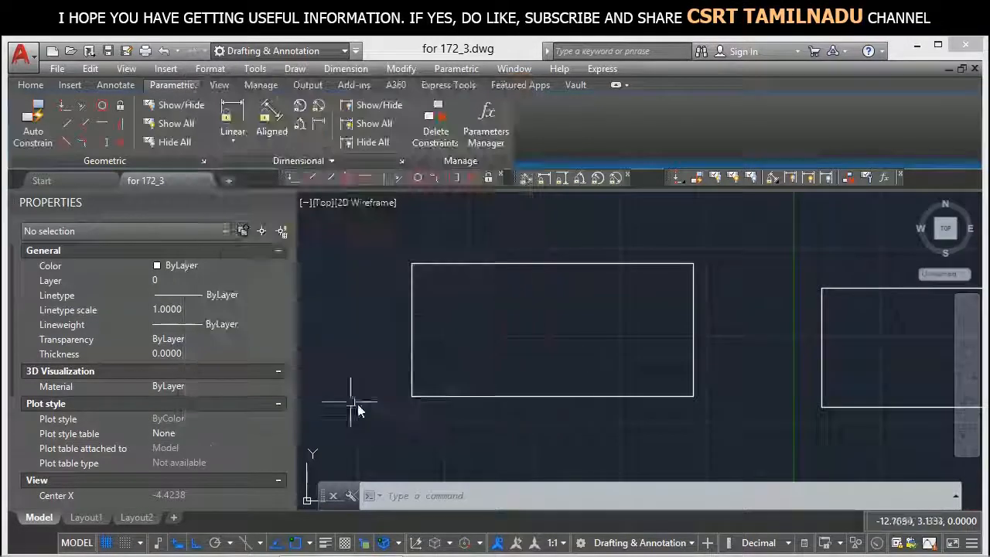
# Step: Draw a small circle in the empty area to the left of the rectangles
pyautogui.moveTo(353, 405)
pyautogui.mouseDown(button='middle')
pyautogui.moveTo(813, 371)
pyautogui.moveTo(780, 375)
pyautogui.mouseUp(button='middle')
pyautogui.write('circle')
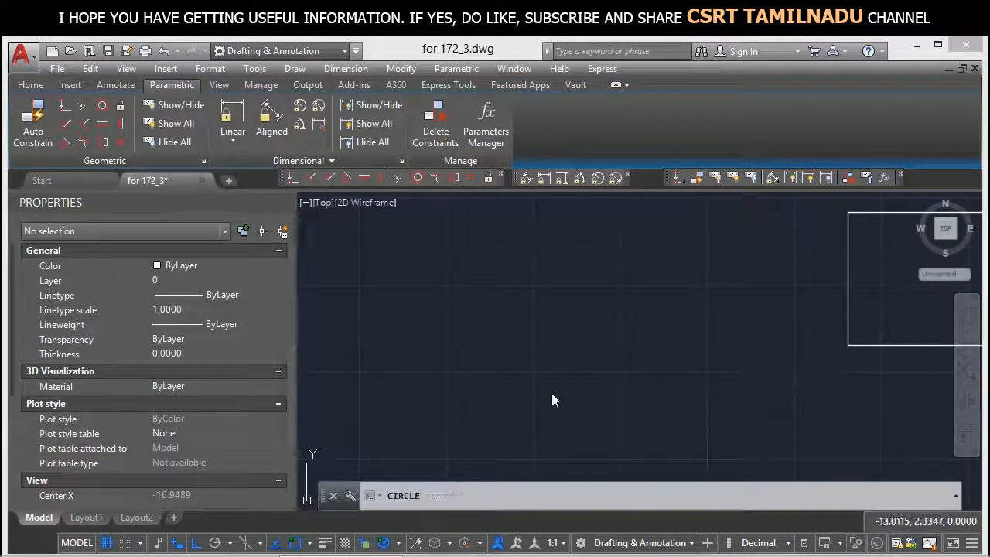
pyautogui.press('Return')
pyautogui.click(464, 390)
pyautogui.click(504, 388)
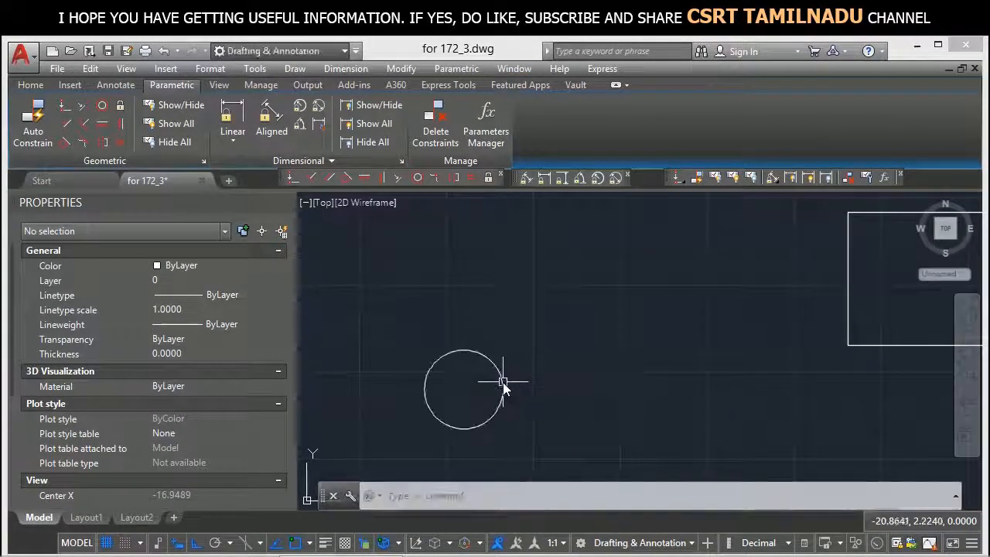
# Step: Draw a horizontal line about 6.5 units long from the circle's top quadrant toward the right
pyautogui.write('l')
pyautogui.press('Return')
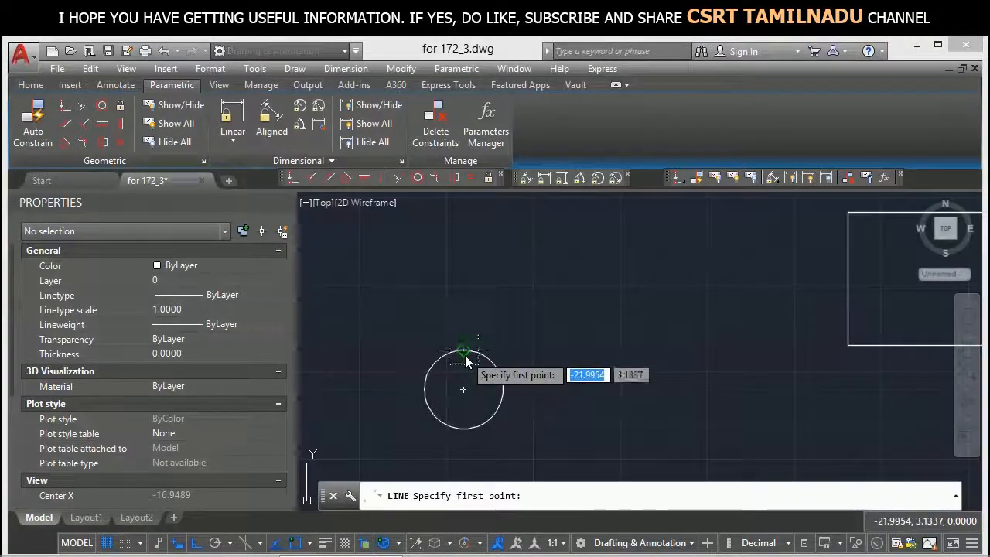
pyautogui.click(464, 350)
pyautogui.click(692, 350)
pyautogui.press('Return')
# Step: Copy the circle with its line and paste two copies above the original, stacked vertically
pyautogui.click(584, 427)
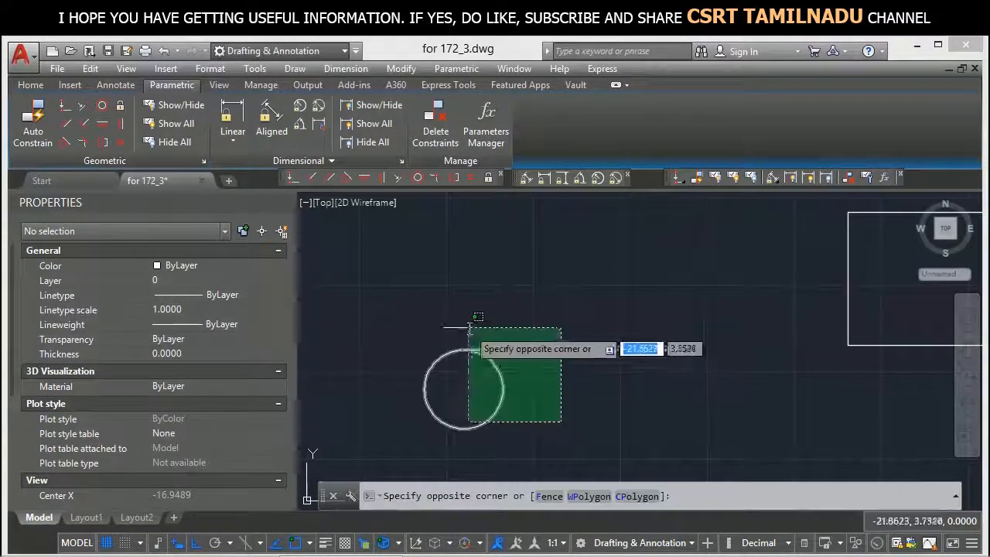
pyautogui.click(467, 328)
pyautogui.scroll(-3, 468, 334)
pyautogui.hotkey('ctrl', 'c')
pyautogui.moveTo(468, 334); pyautogui.dragTo(468, 426, button='middle')
pyautogui.hotkey('ctrl', 'v')
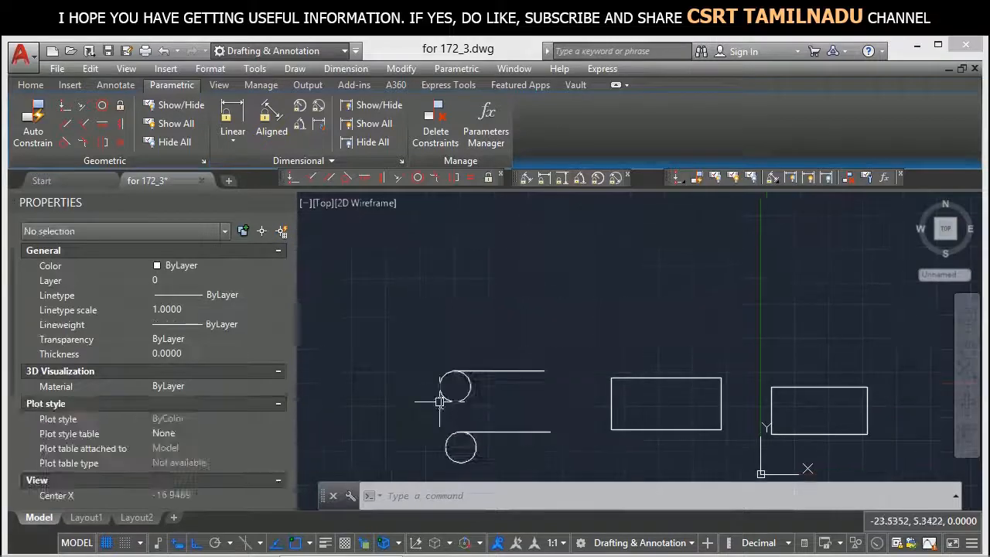
pyautogui.click(439, 330)
# Step: Move the line of the middle circle straight up by a very small distance so it sits just off the circle
pyautogui.click(485, 372)
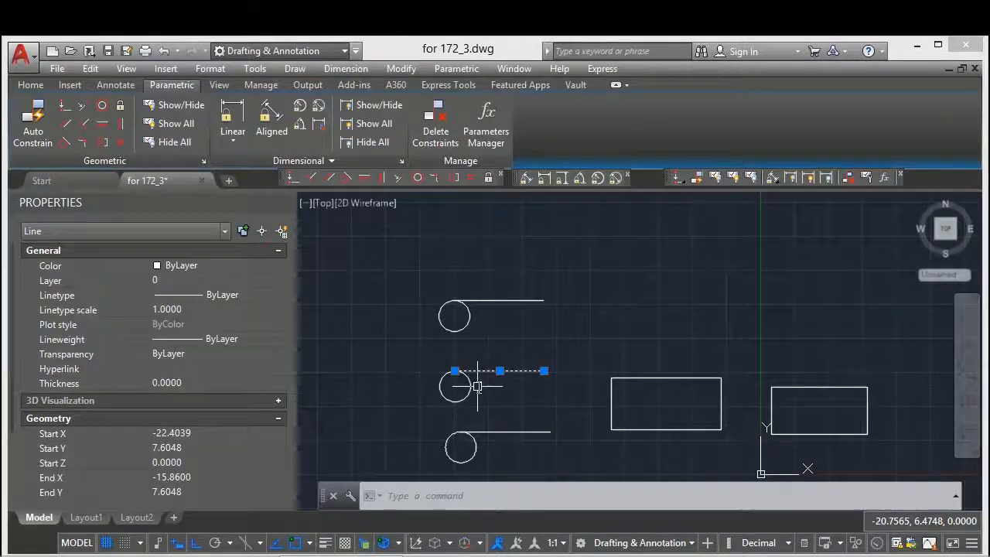
pyautogui.write('m')
pyautogui.press('Return')
pyautogui.click(495, 389)
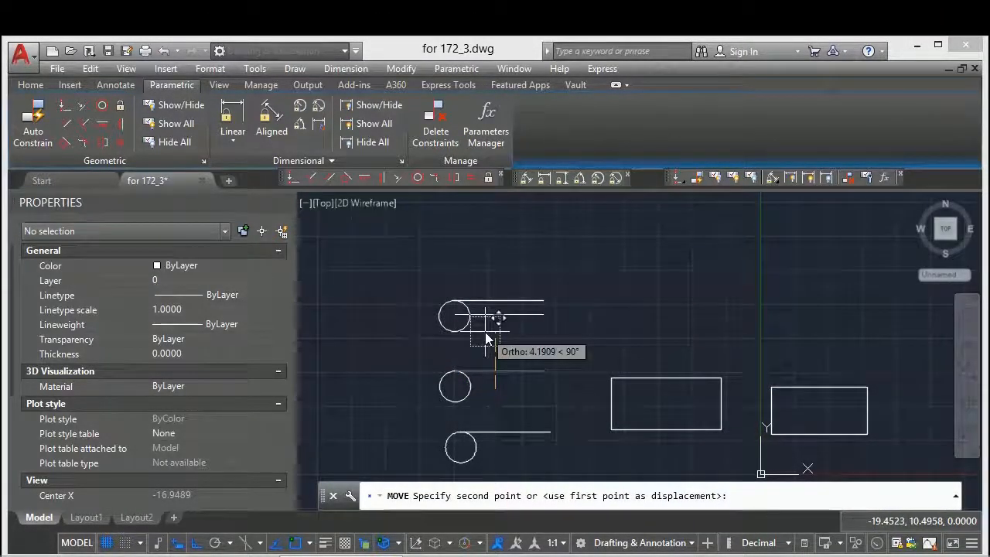
pyautogui.write('0.')
pyautogui.write('25')
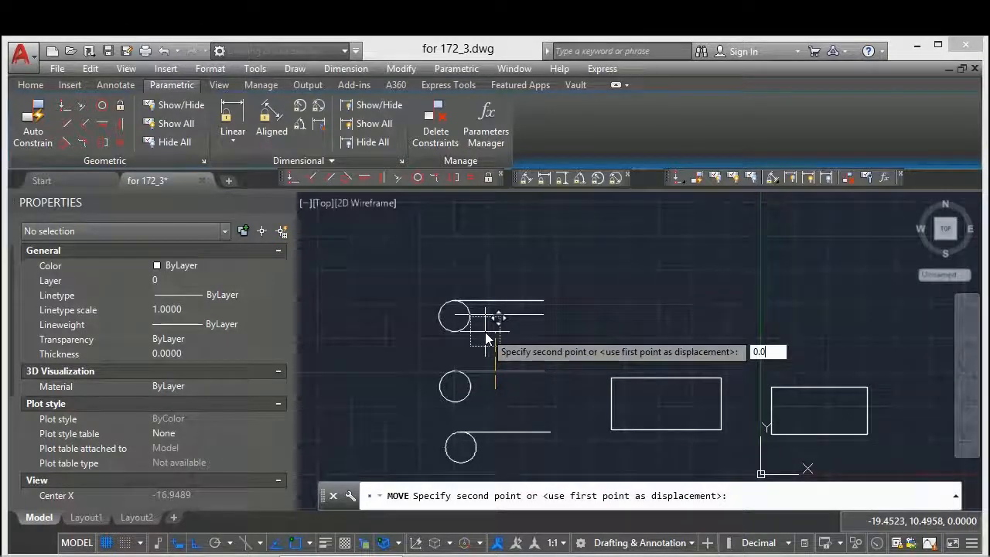
pyautogui.press('Return')
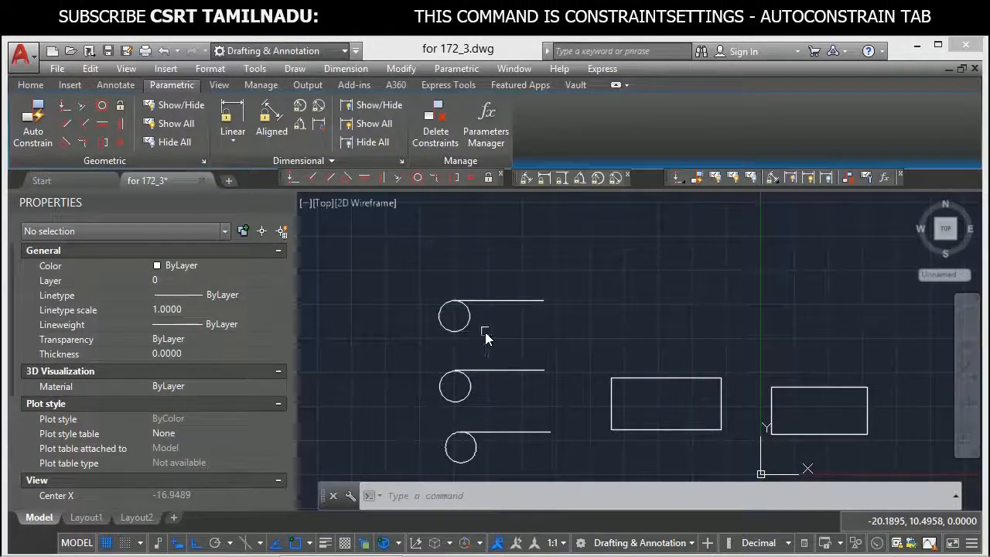
# Step: Move the line of the uppermost circle straight up by 0.2 so it sits clear of the circle
pyautogui.click(496, 321)
pyautogui.click(485, 280)
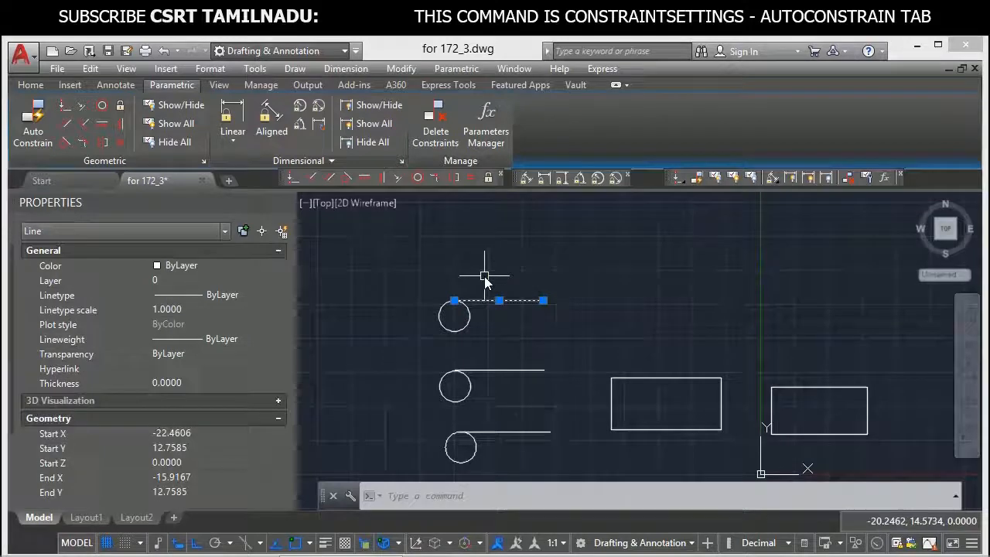
pyautogui.write('M')
pyautogui.press('Return')
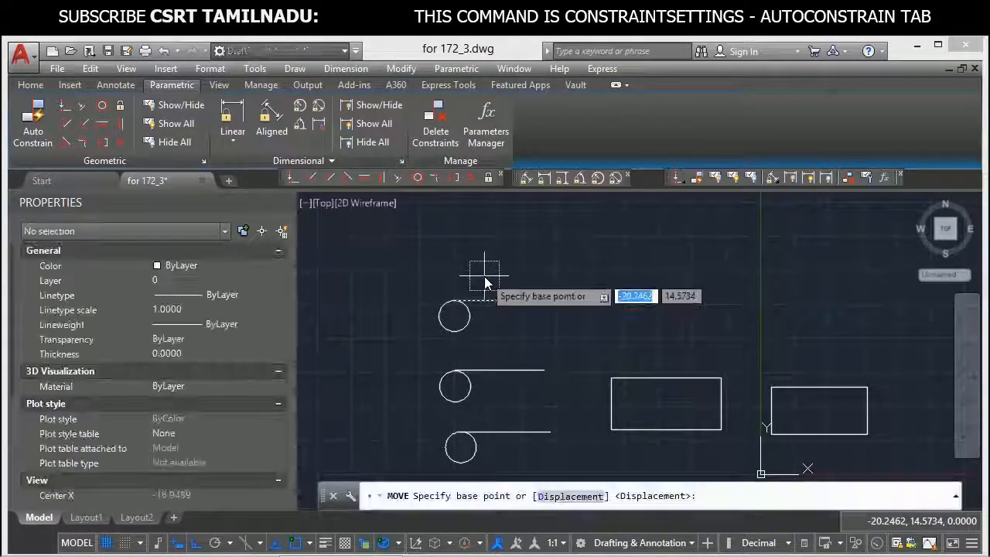
pyautogui.click(513, 340)
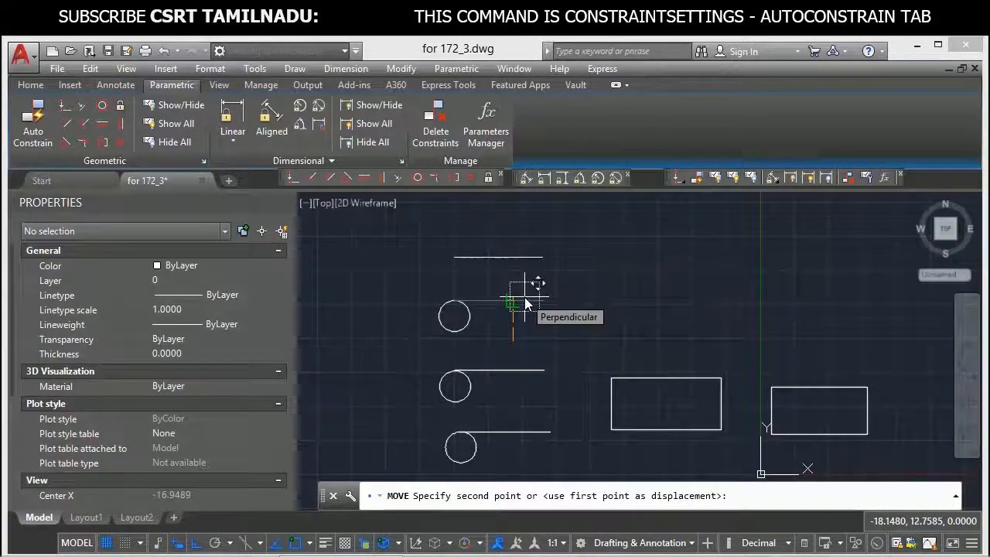
pyautogui.write('0.2')
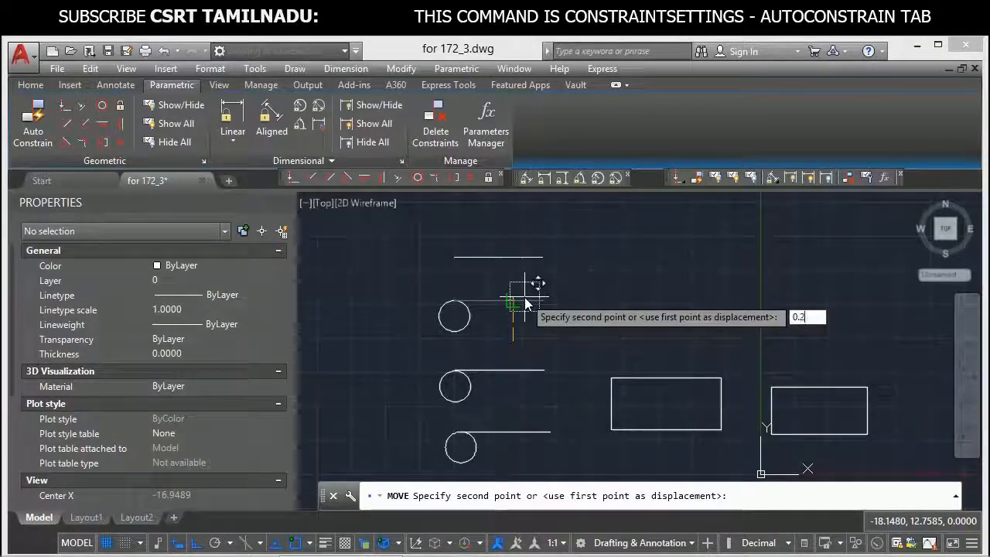
pyautogui.press('Return')
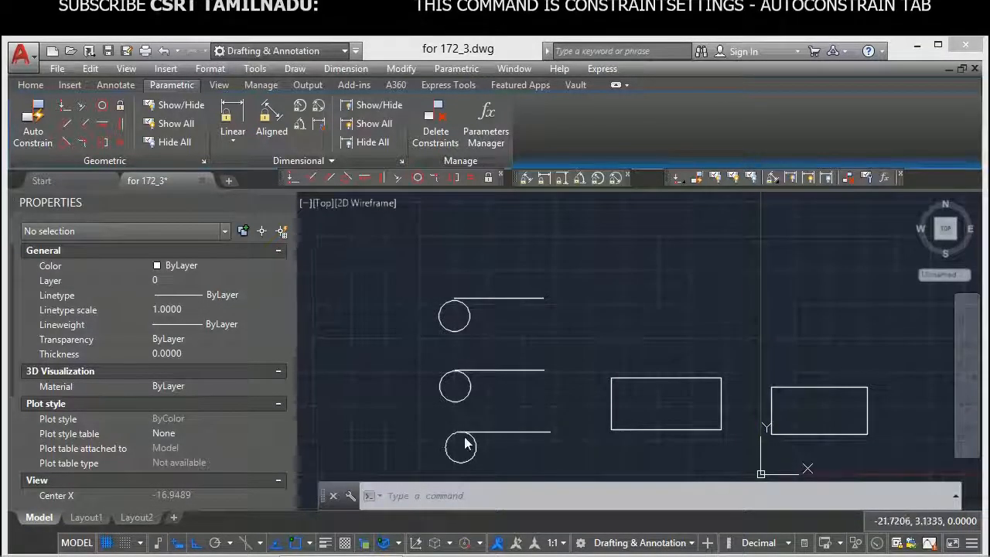
# Step: Compare the circle-to-line gaps, then set the AutoConstrain distance tolerance to 0.1
pyautogui.scroll(3, 457, 447)
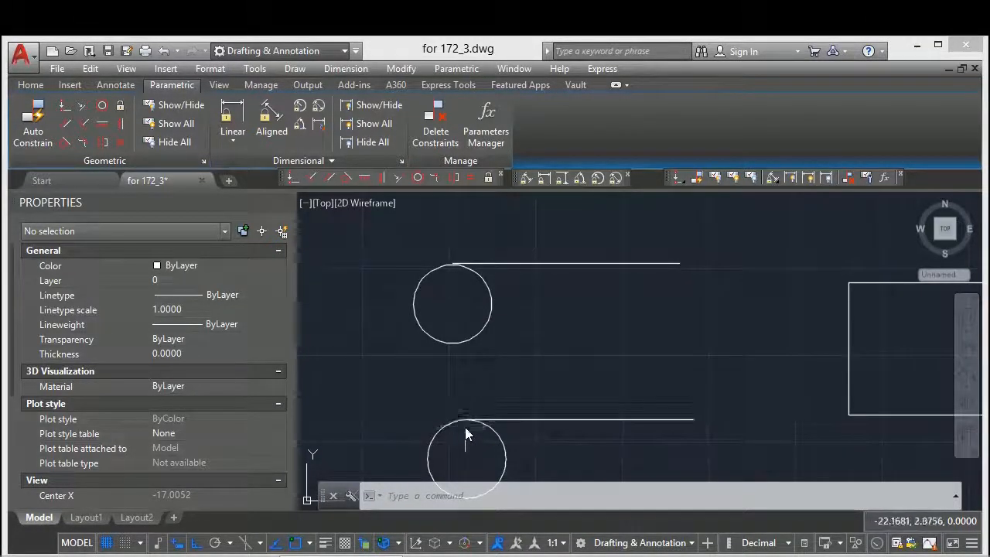
pyautogui.scroll(4, 459, 264)
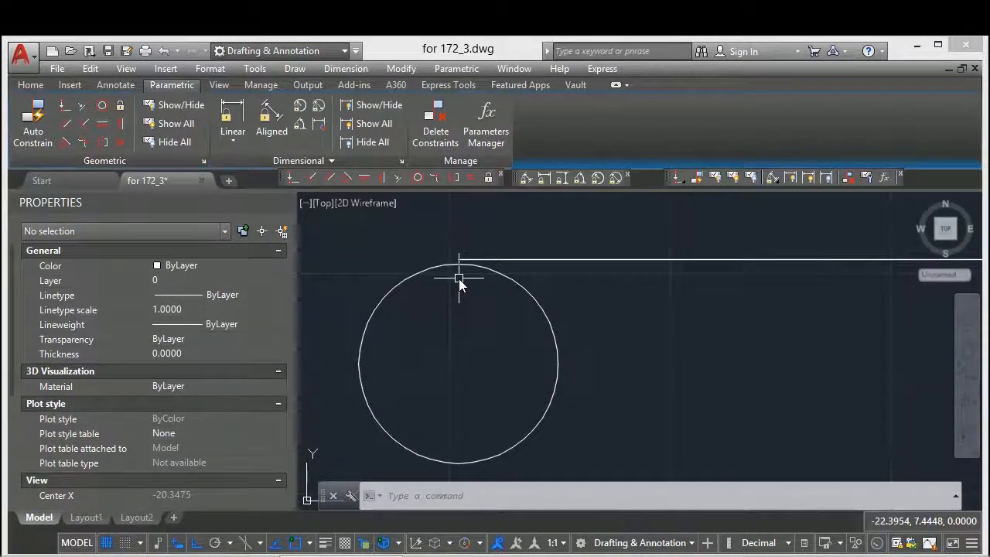
pyautogui.scroll(-5, 458, 278)
pyautogui.scroll(5, 481, 277)
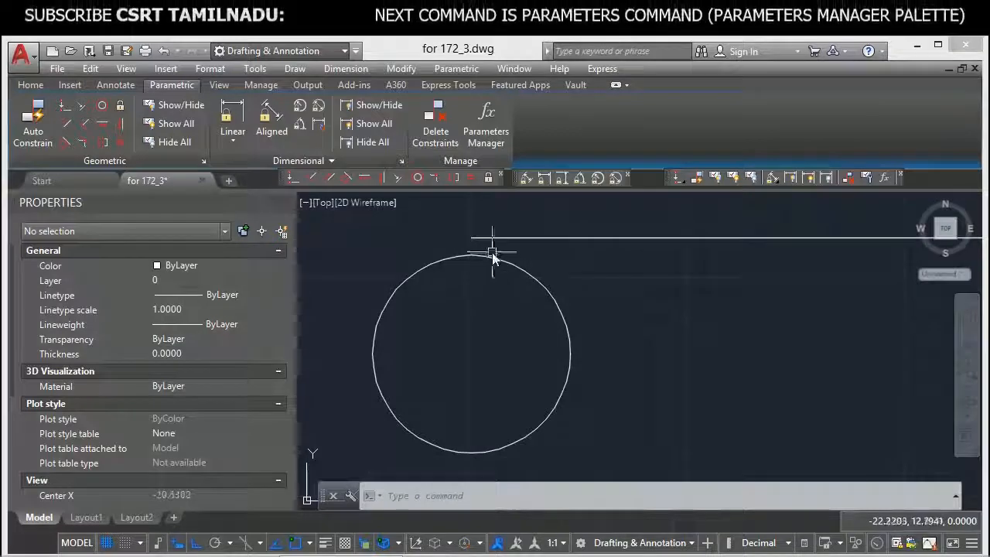
pyautogui.scroll(-5, 492, 246)
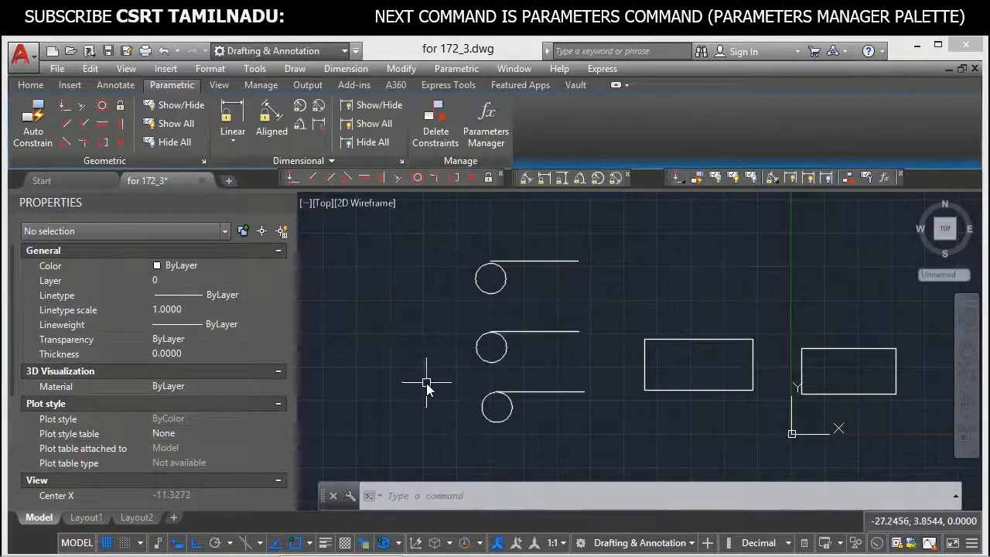
pyautogui.write('CONSTRA')
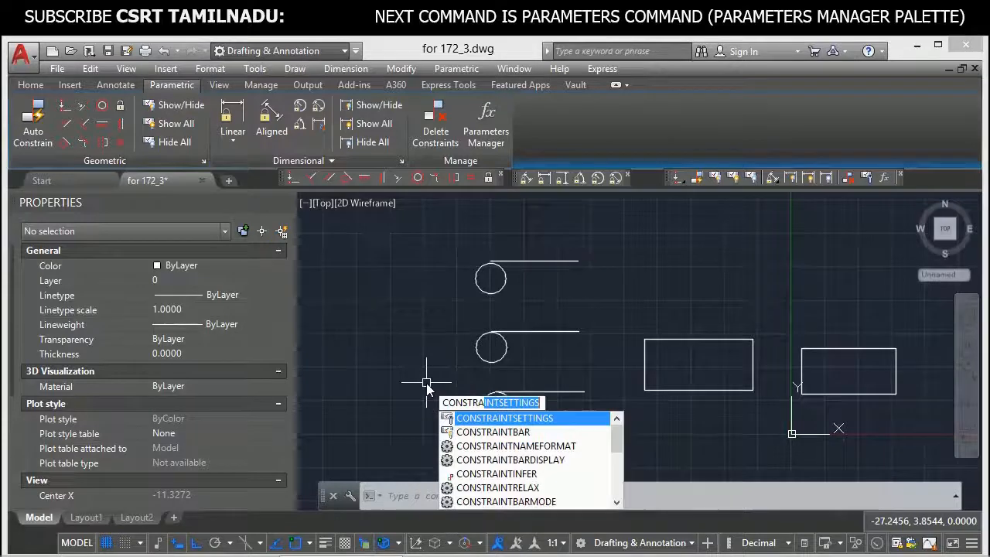
pyautogui.press('Return')
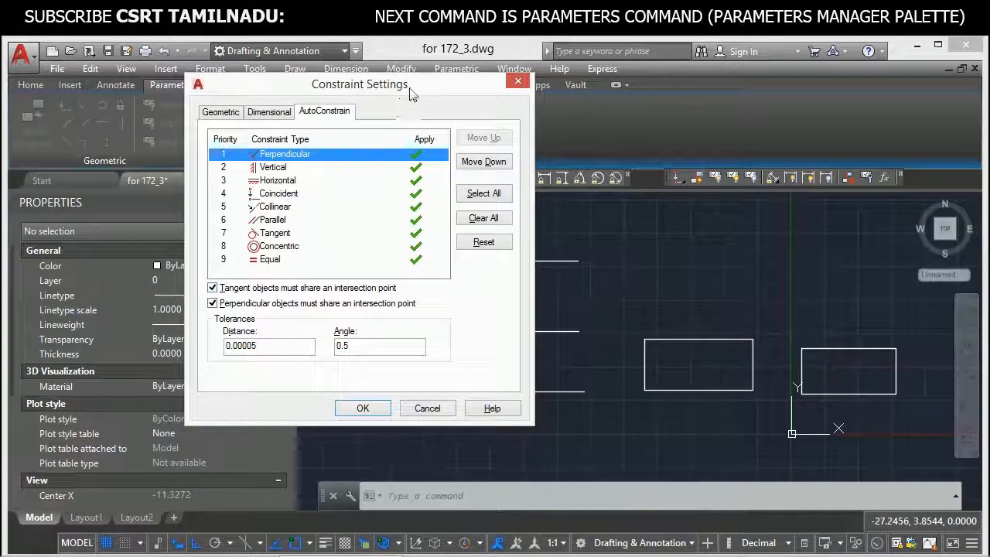
pyautogui.moveTo(410, 93); pyautogui.dragTo(332, 95)
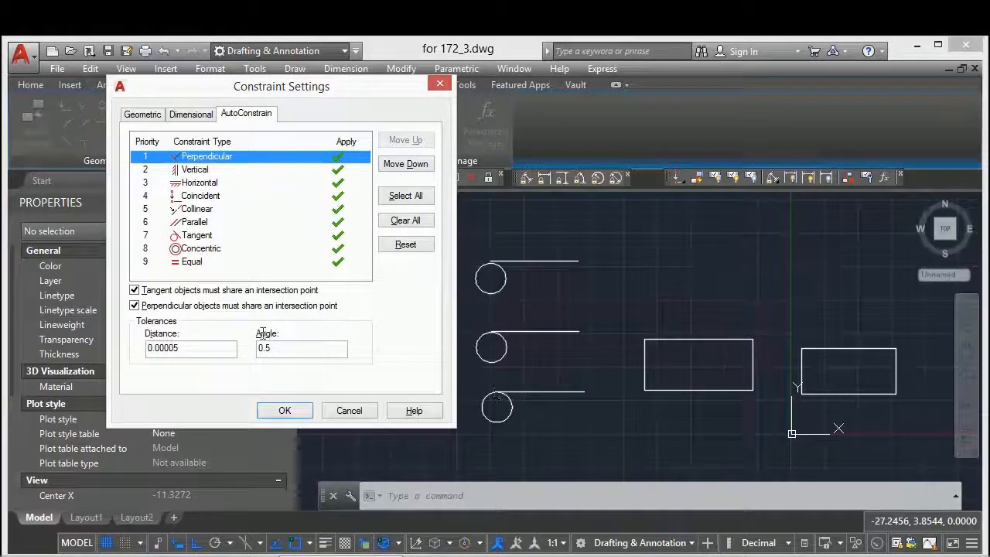
pyautogui.doubleClick(194, 347)
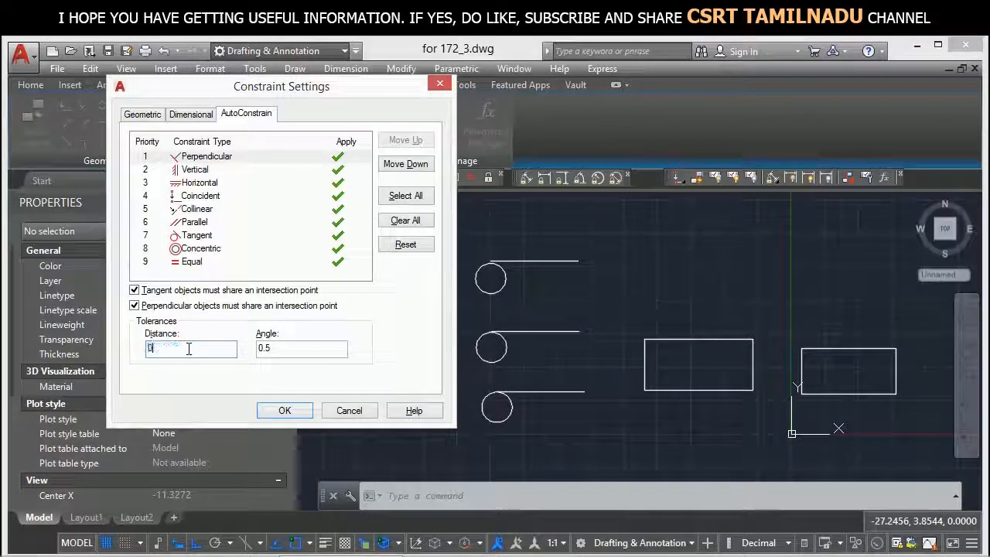
pyautogui.write('.1')
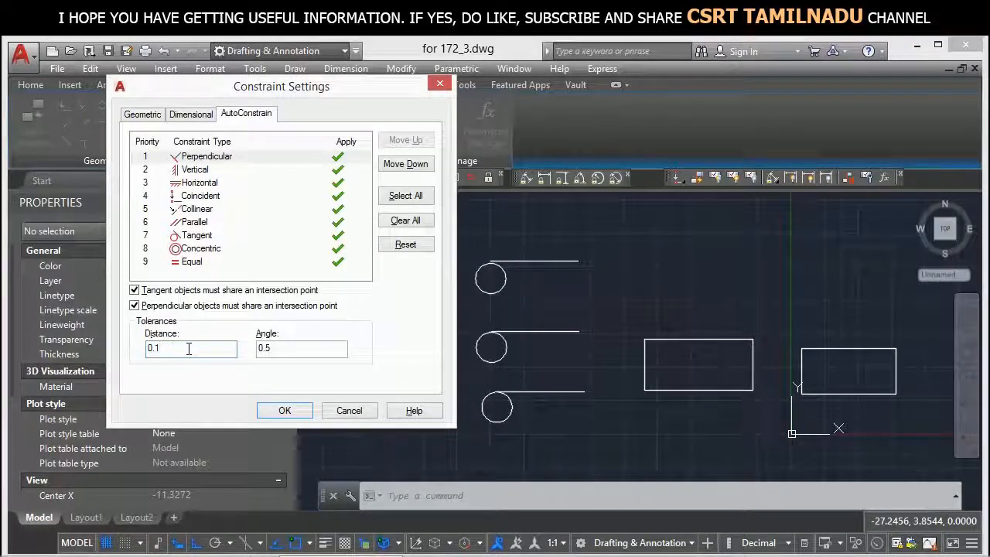
pyautogui.click(304, 355)
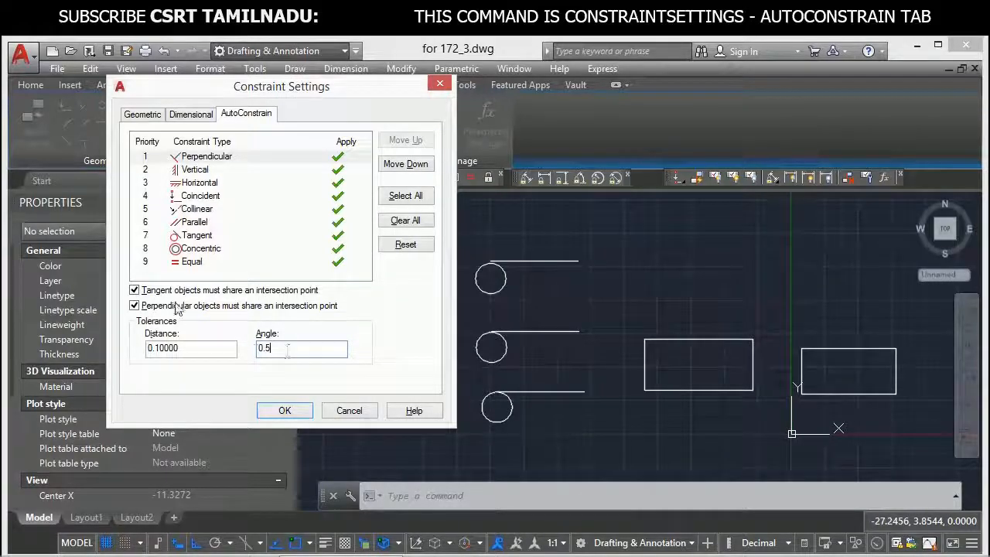
pyautogui.click(283, 410)
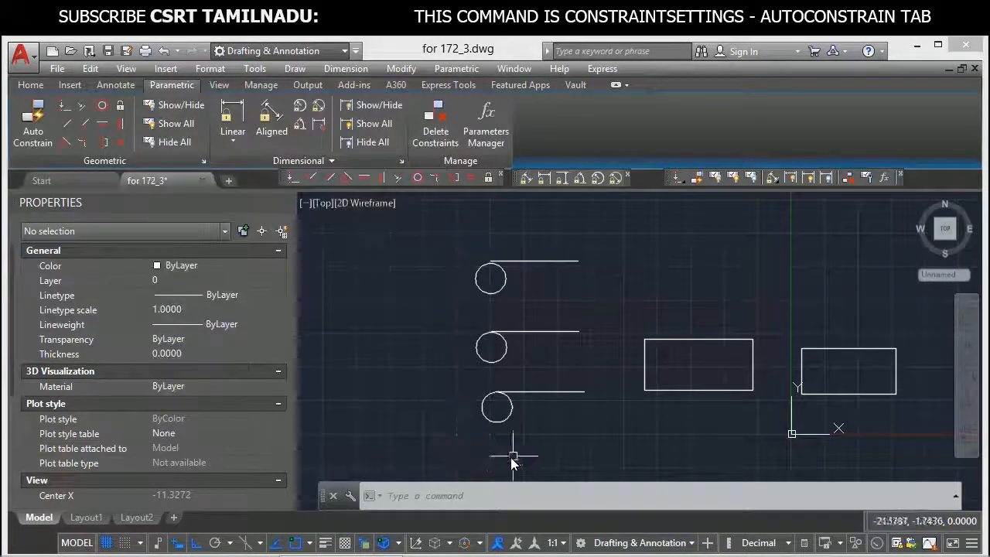
# Step: Apply AutoConstrain to all three circle-and-line pairs together
pyautogui.write('AUTOCONSTRAIN')
pyautogui.press('Return')
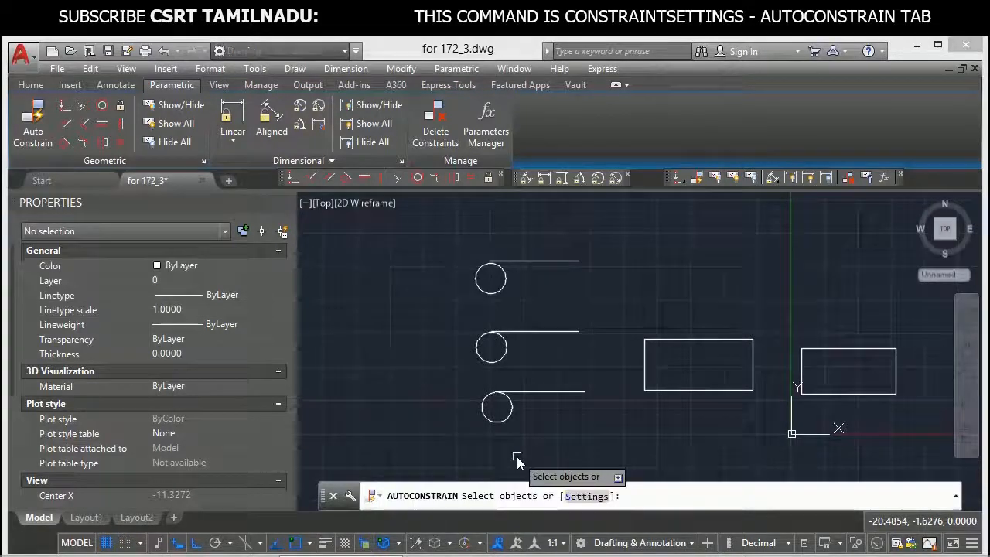
pyautogui.click(562, 439)
pyautogui.click(441, 249)
pyautogui.press('Return')
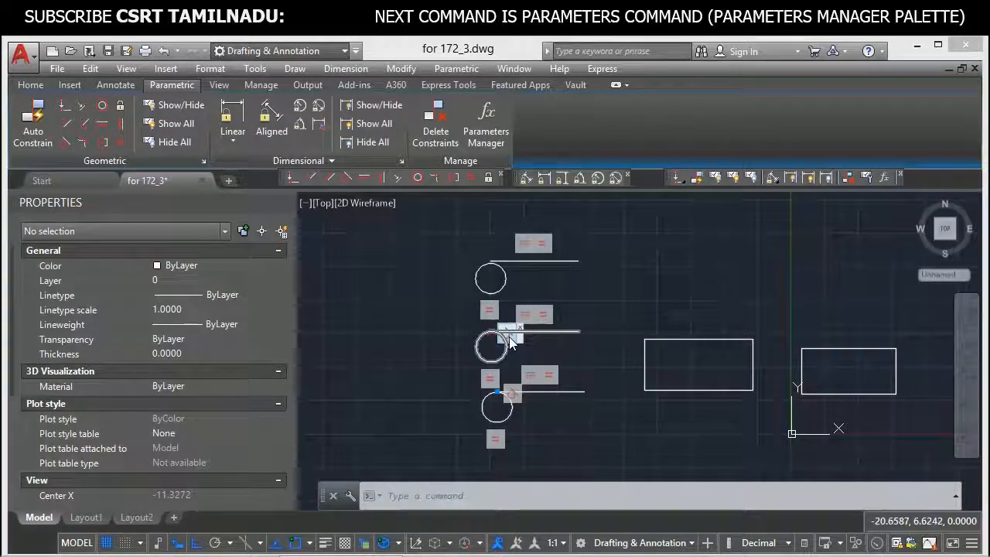
# Step: Inspect the constraints applied to the circle-and-line pairs and review the AutoConstrain tolerances without changing them
pyautogui.scroll(3, 493, 344)
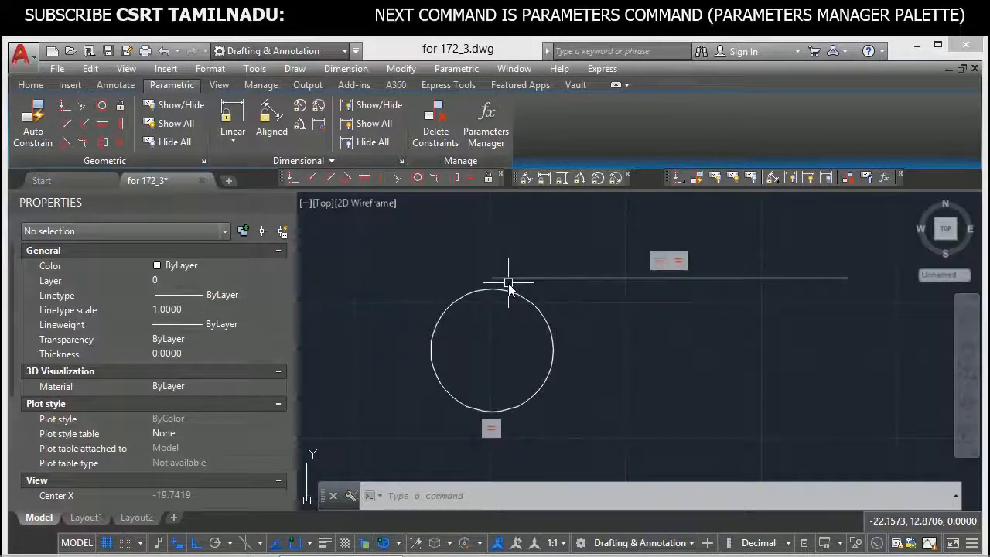
pyautogui.scroll(-4, 508, 283)
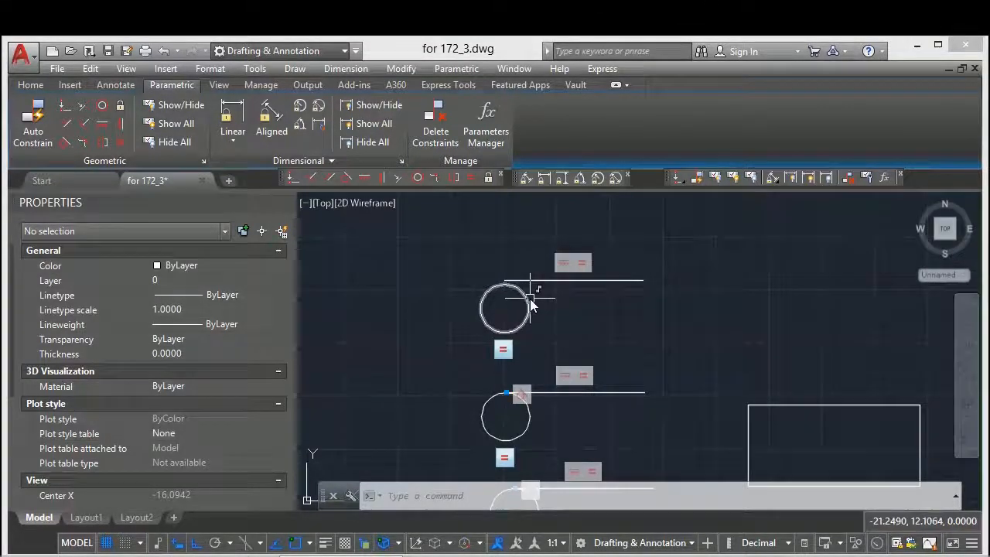
pyautogui.scroll(-2, 530, 303)
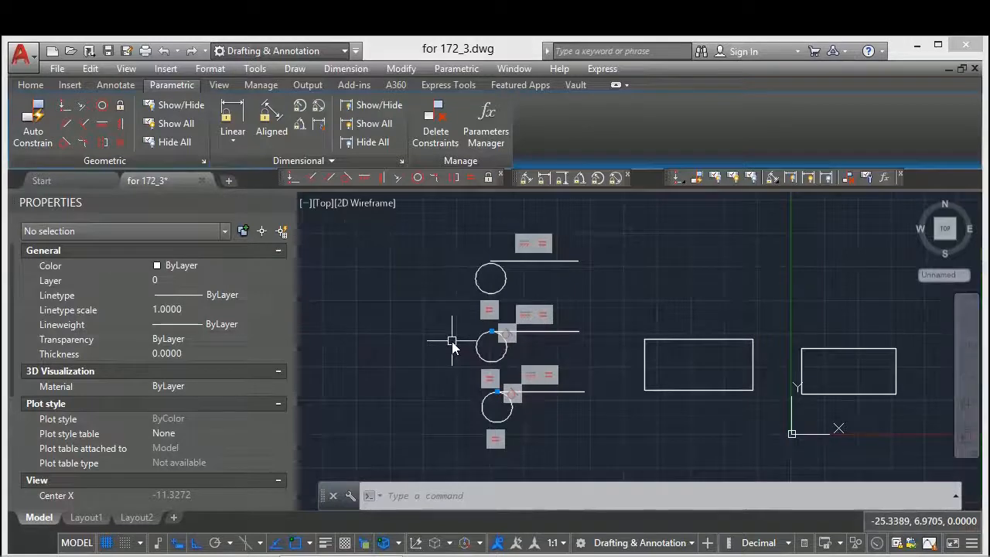
pyautogui.write('CONSTRAINTSETTINGS')
pyautogui.press('Return')
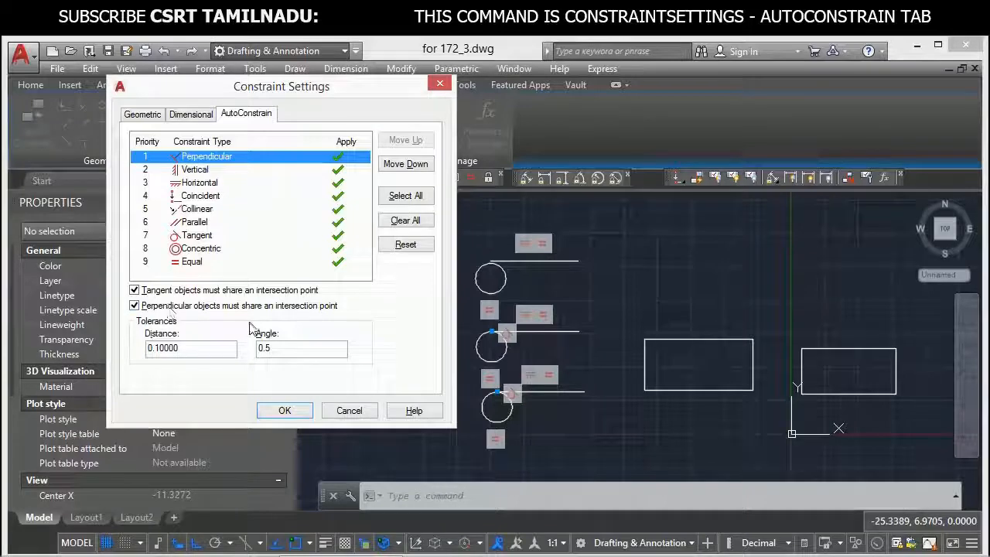
pyautogui.click(285, 410)
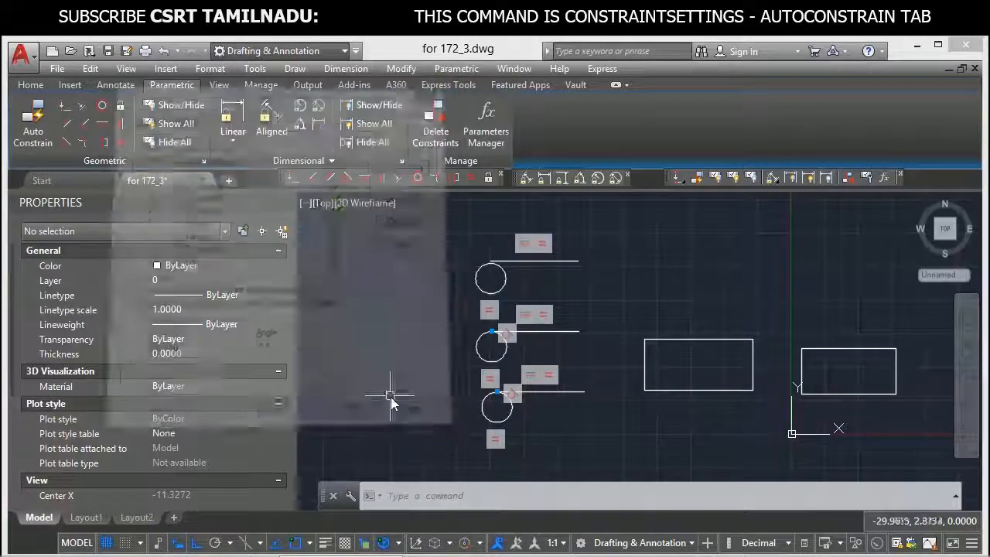
# Step: Draw an L-shape in the empty area left of the circles, with a horizontal base and an upright about 7.3 units long tilted slightly off vertical
pyautogui.moveTo(574, 430); pyautogui.dragTo(721, 423, button='middle')
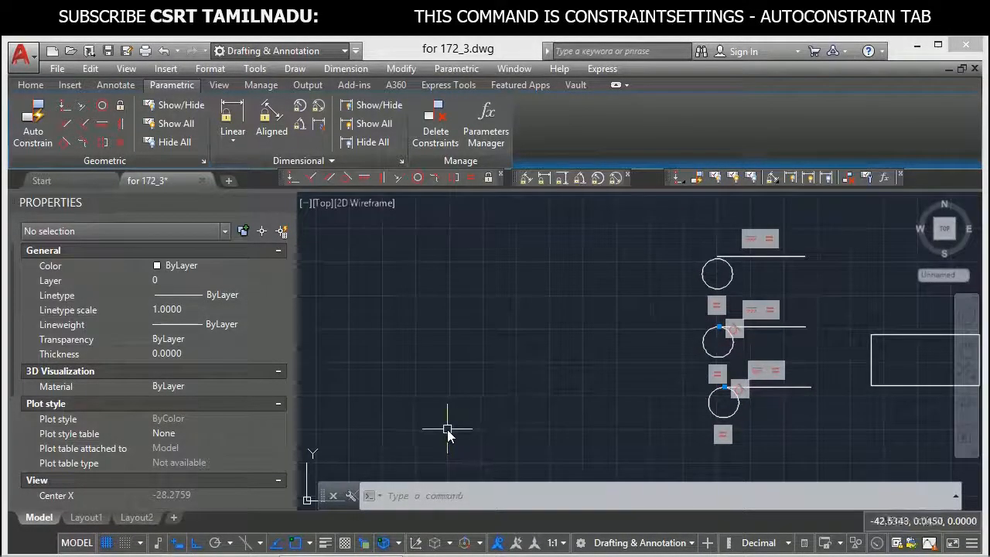
pyautogui.write('l')
pyautogui.press('Return')
pyautogui.click(524, 437)
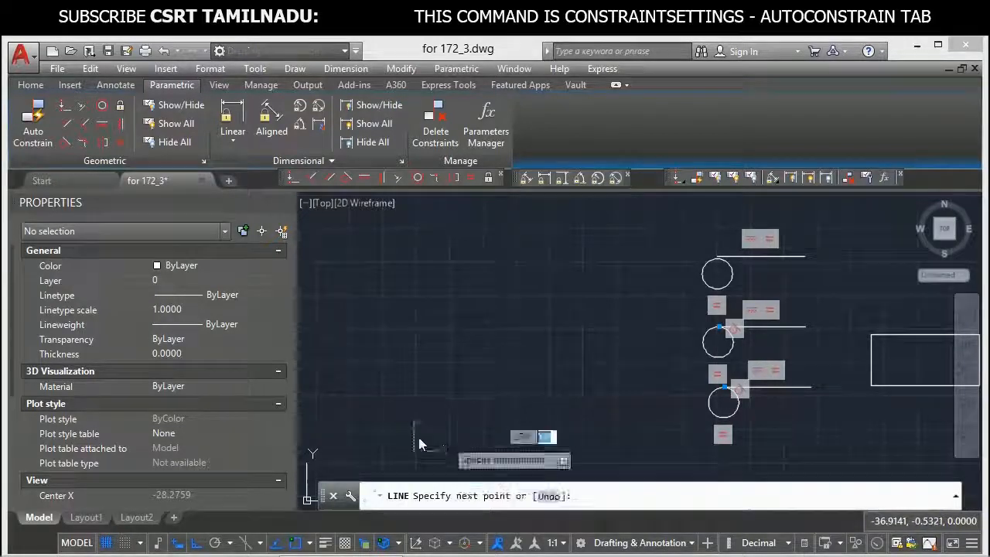
pyautogui.click(403, 437)
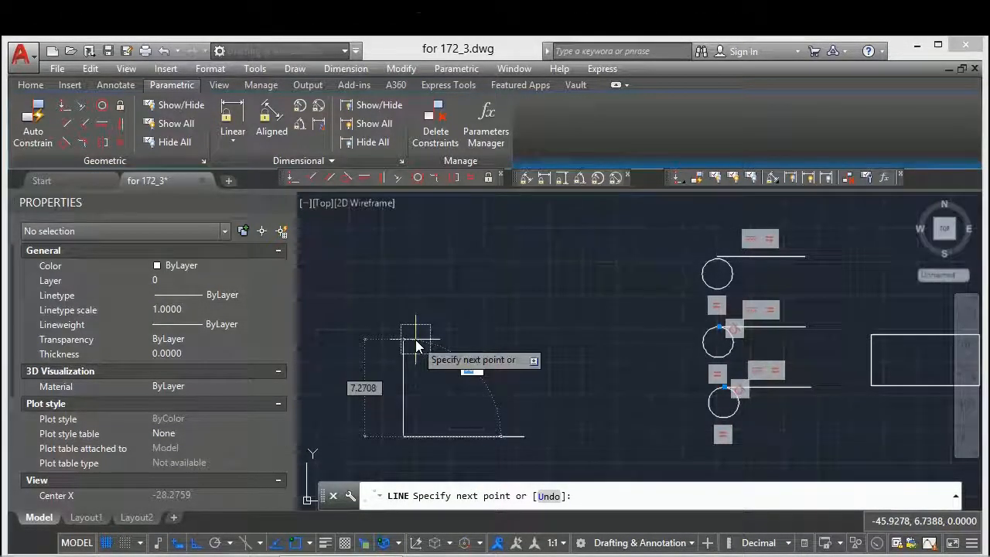
pyautogui.press('Return')
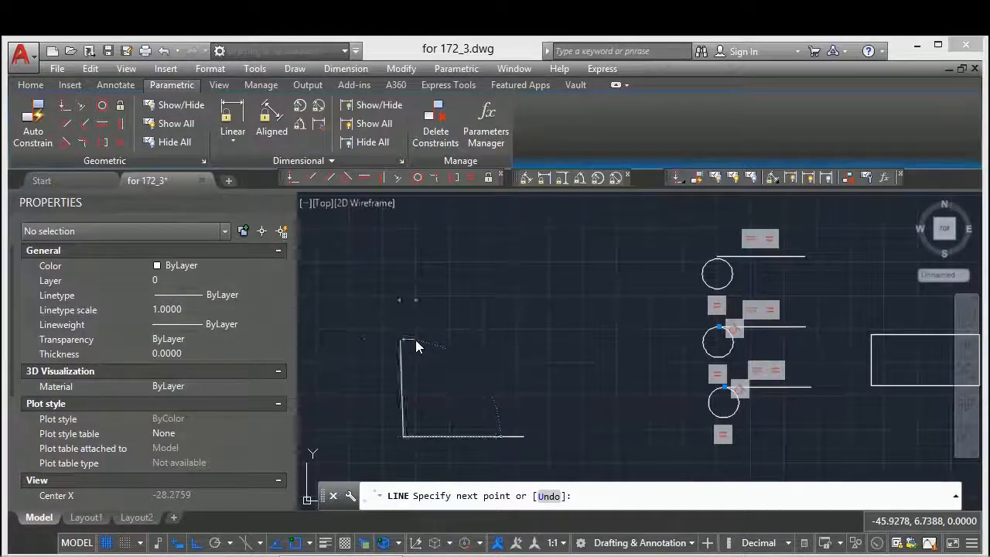
pyautogui.press('Return')
# Step: Draw a right-angled L-shape above the tilted one, with a horizontal base about 9 units long and a vertical upright
pyautogui.moveTo(451, 366)
pyautogui.mouseDown(button='middle')
pyautogui.moveTo(465, 507)
pyautogui.moveTo(468, 487)
pyautogui.mouseUp(button='middle')
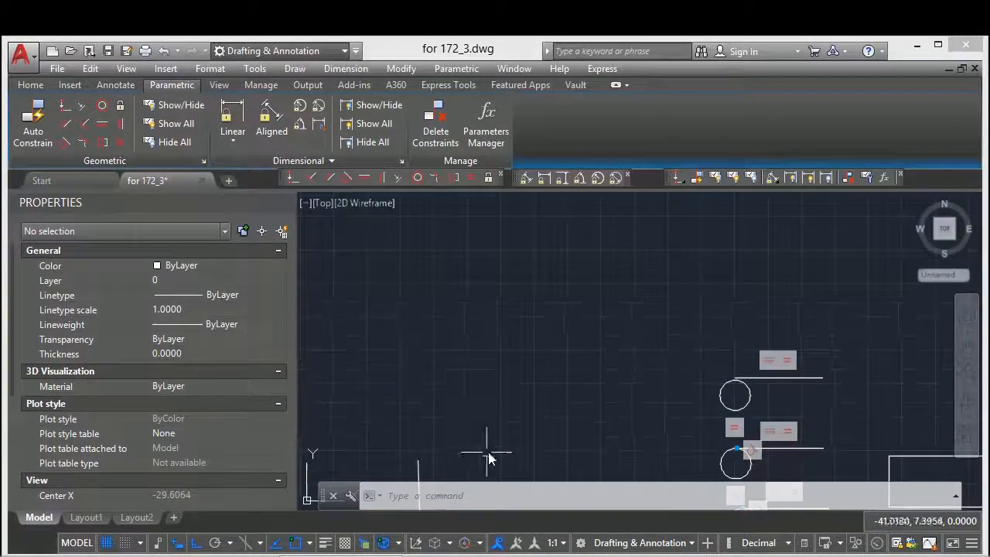
pyautogui.press('Return')
pyautogui.click(528, 426)
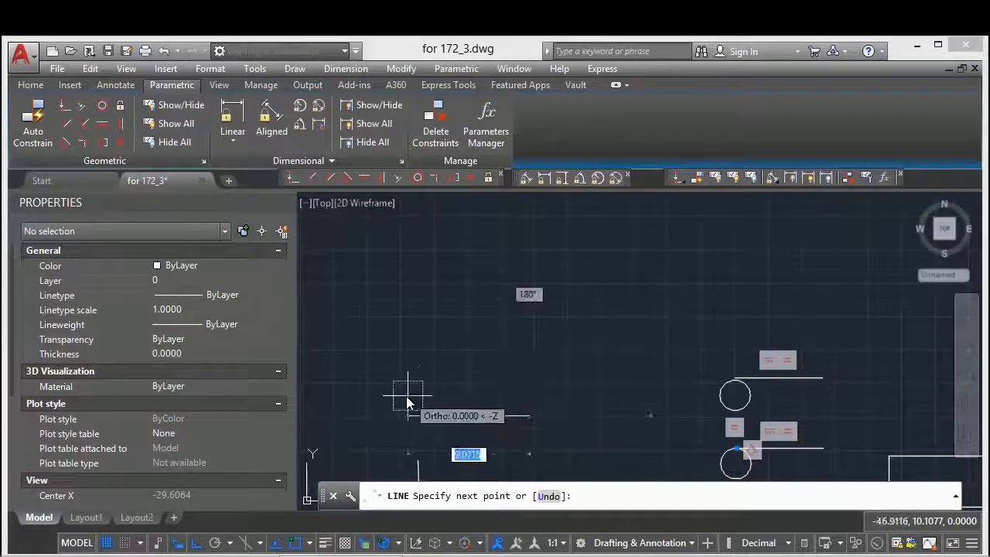
pyautogui.click(406, 396)
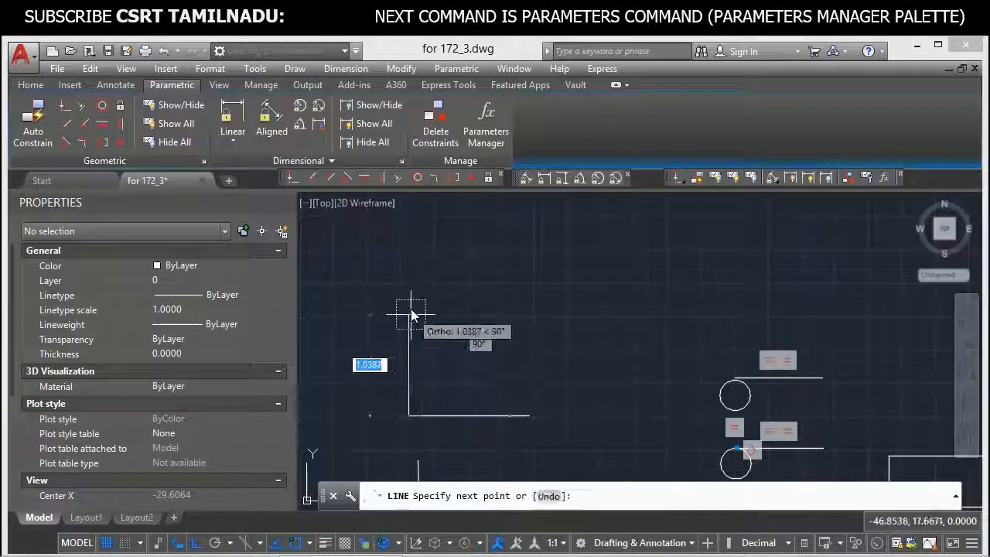
pyautogui.click(409, 311)
pyautogui.press('Return')
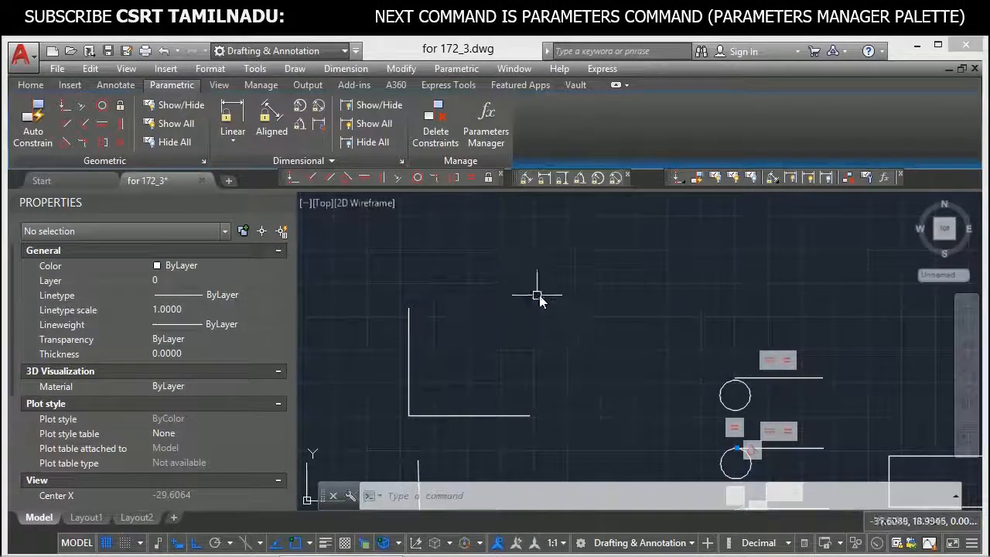
# Step: Draw a third L-shape above the other two, with a horizontal base and an upright about 4.6 units long at 95 degrees
pyautogui.press('Return')
pyautogui.click(623, 308)
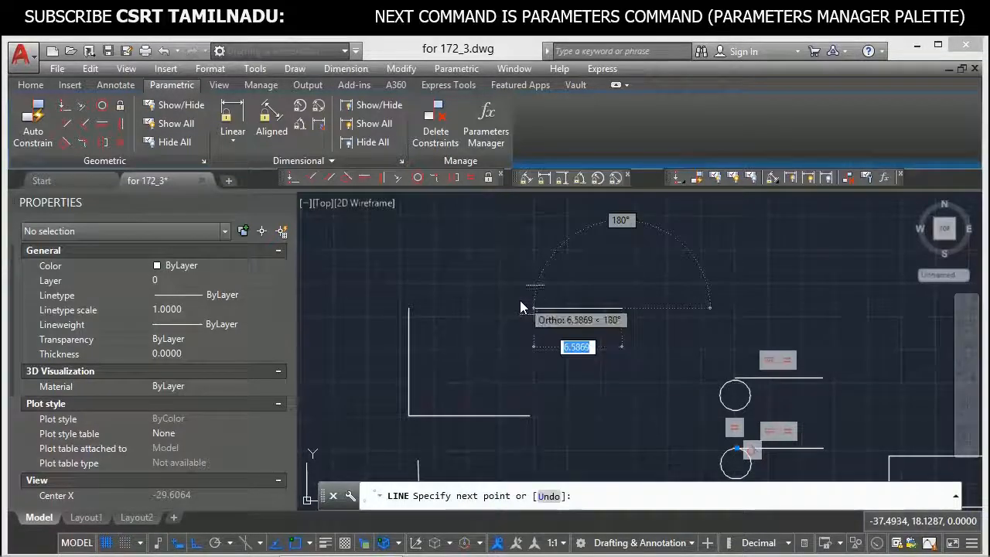
pyautogui.click(519, 299)
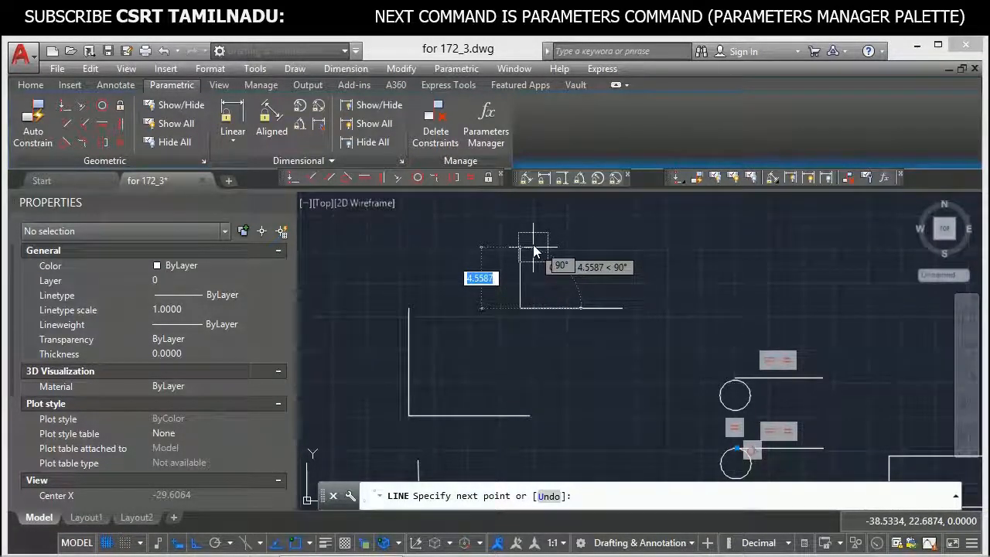
pyautogui.click(534, 251)
pyautogui.write('95')
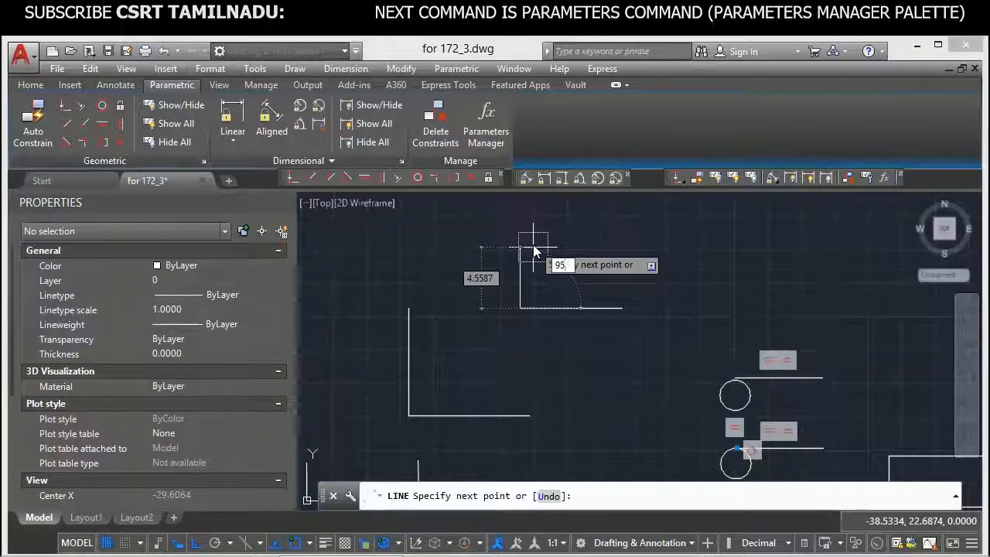
pyautogui.press('Return')
pyautogui.press('Return')
pyautogui.scroll(-2, 519, 332)
pyautogui.moveTo(520, 333); pyautogui.dragTo(540, 294, button='middle')
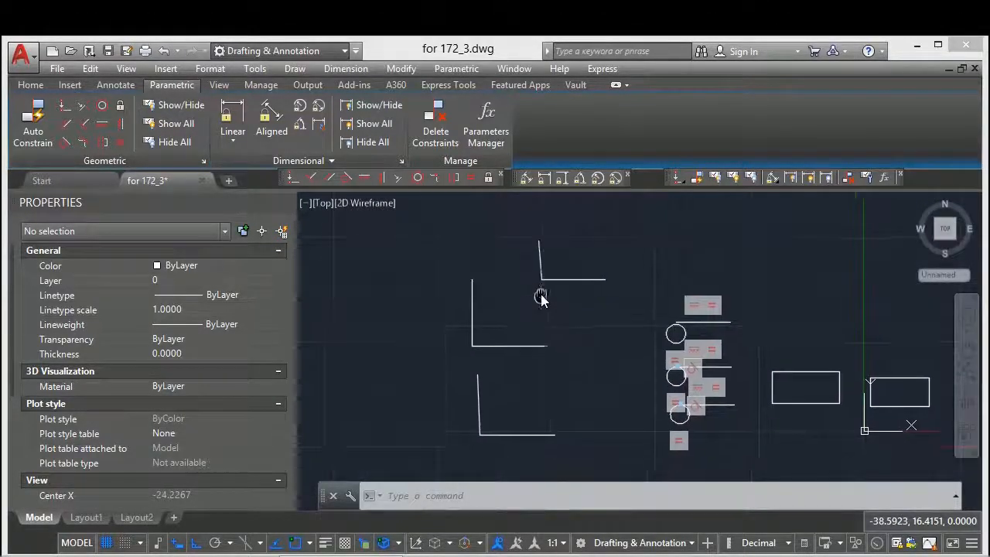
# Step: Set the AutoConstrain angle tolerance to 3 in the constraint settings and apply the change
pyautogui.write('CONSTR')
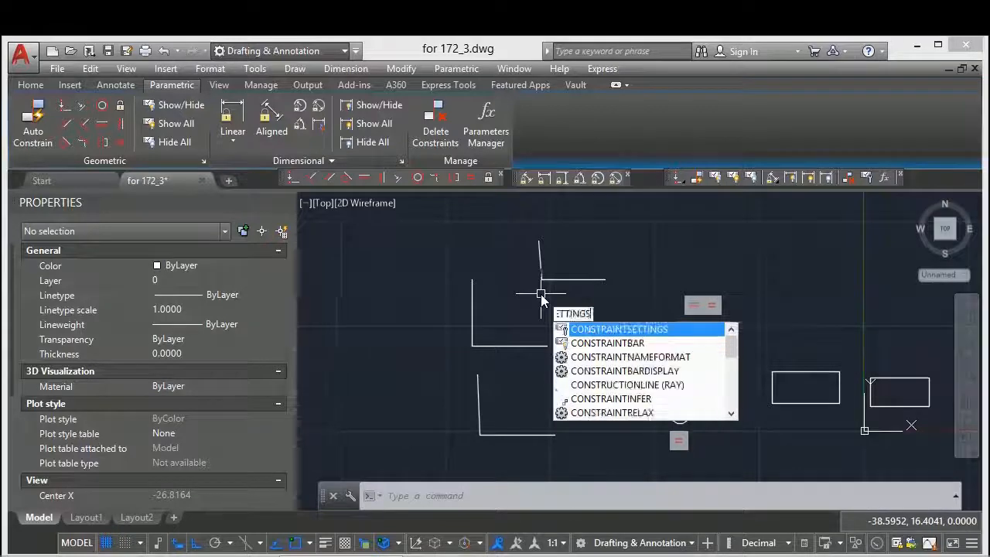
pyautogui.press('Down')
pyautogui.press('Return')
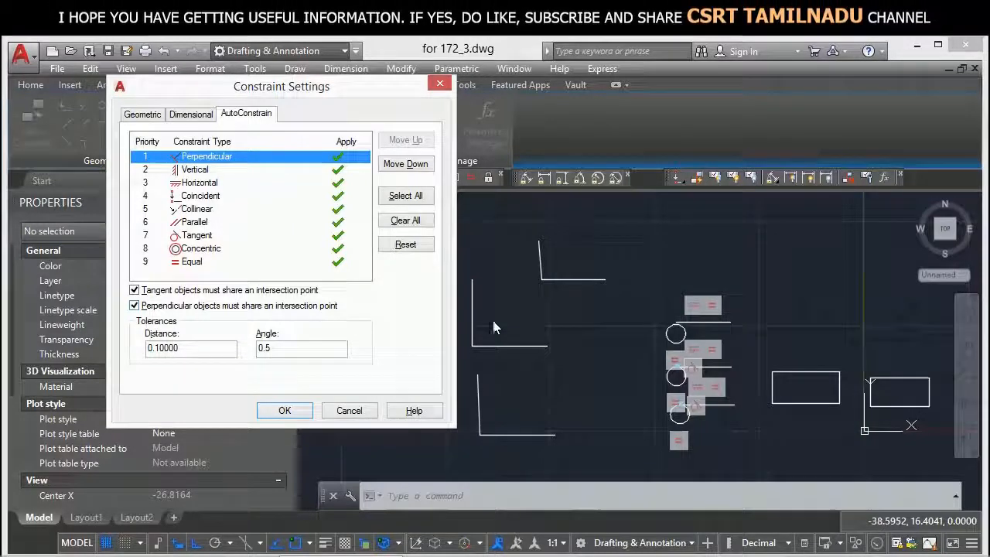
pyautogui.doubleClick(283, 347)
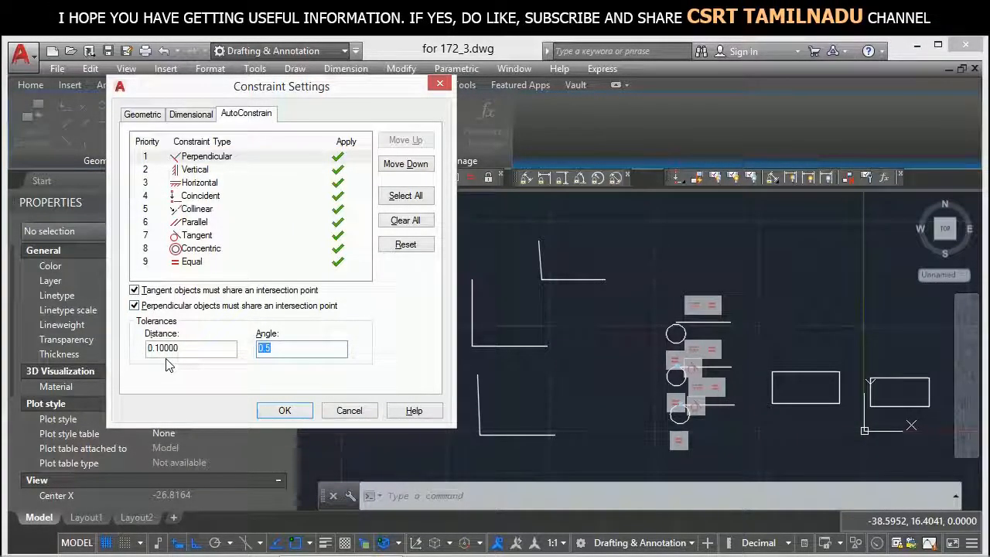
pyautogui.write('3')
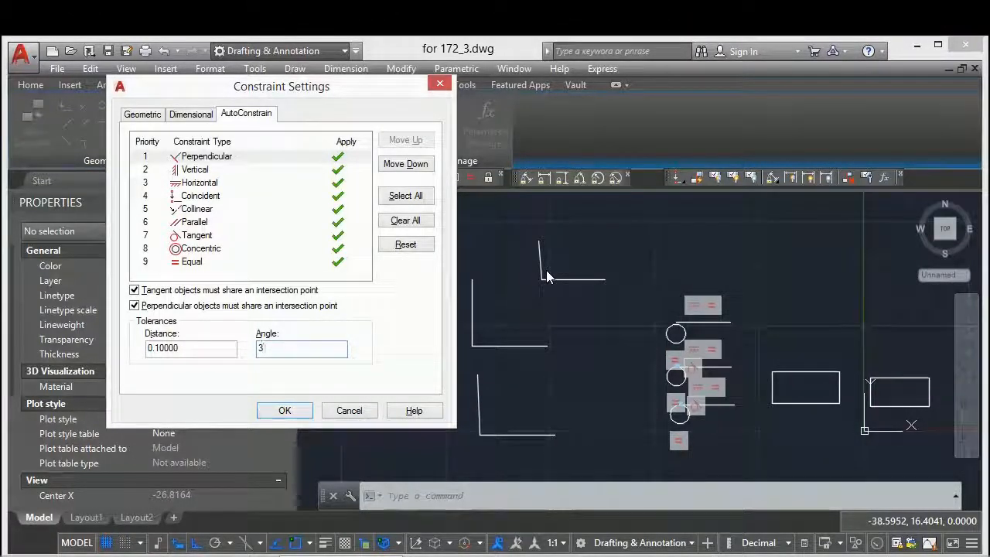
pyautogui.click(285, 411)
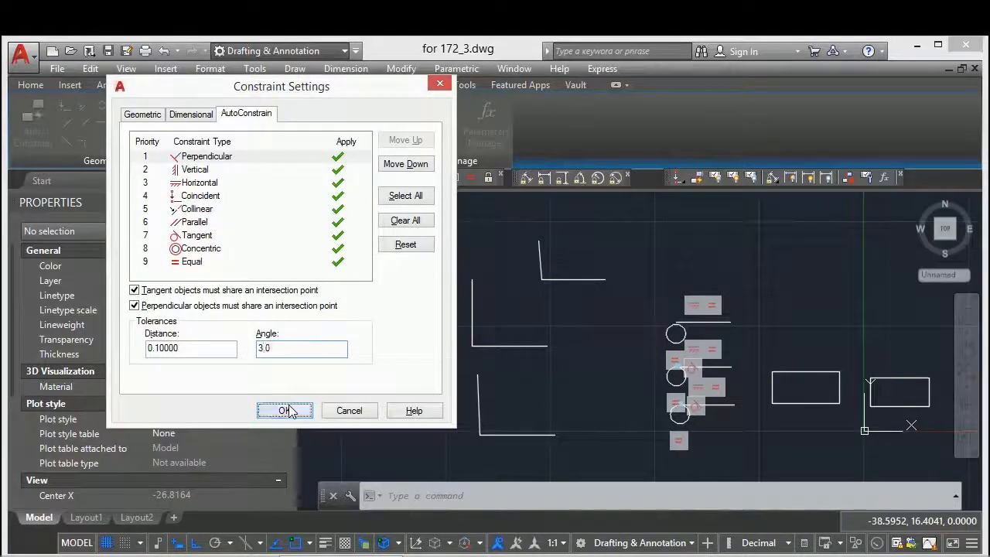
# Step: Apply AutoConstrain to all three L-shapes left of the circles, selecting them together with a crossing window
pyautogui.write('autoconstrain')
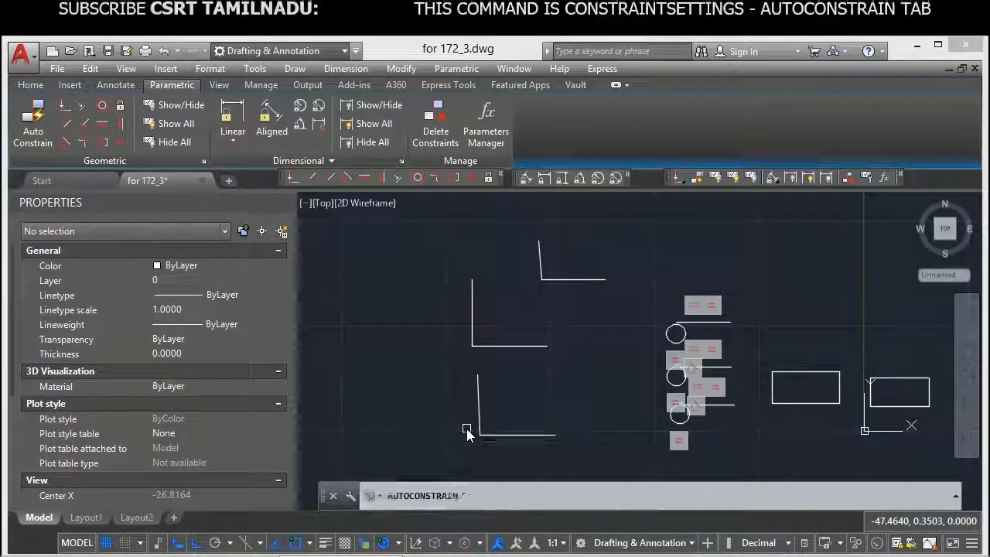
pyautogui.press('Return')
pyautogui.click(602, 473)
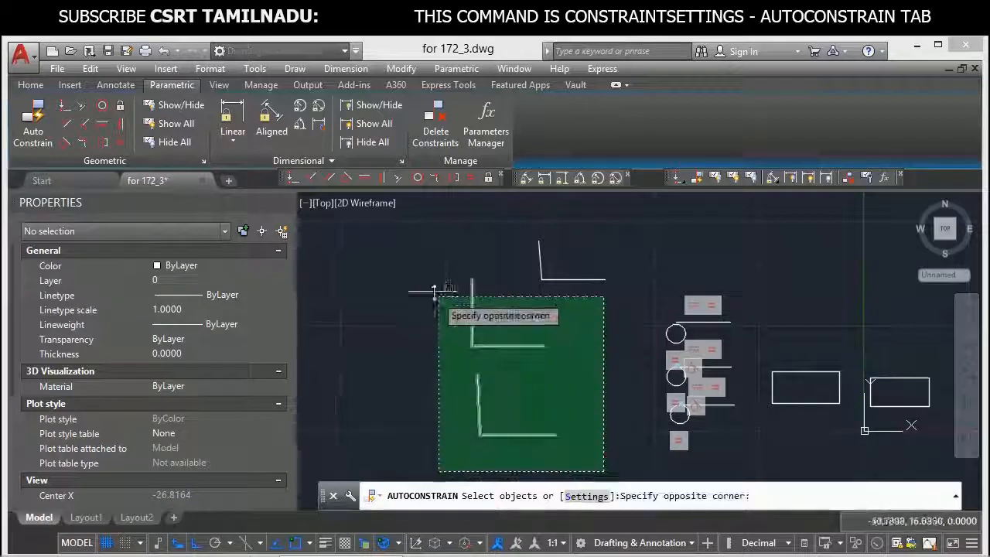
pyautogui.click(433, 248)
pyautogui.press('Return')
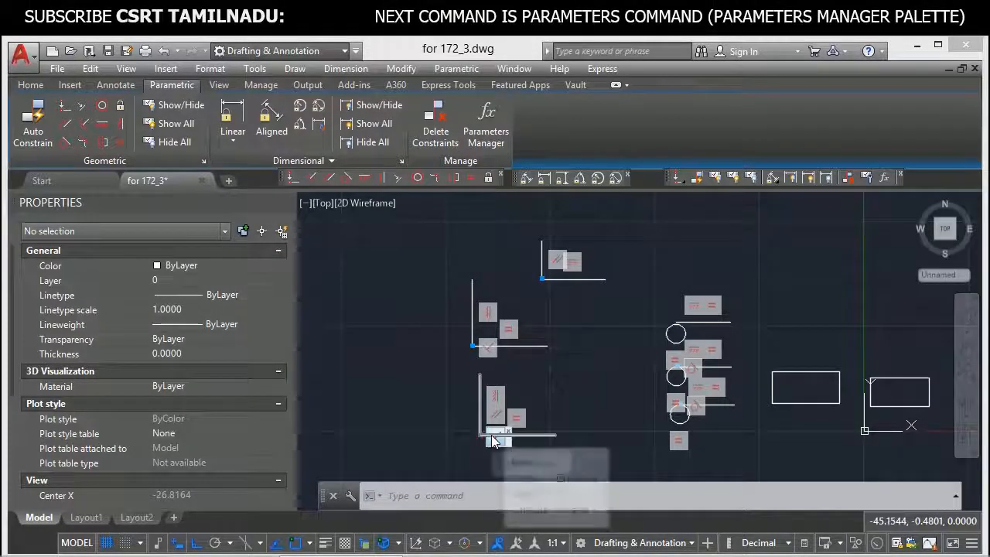
# Step: Review the AutoConstrain distance and angle tolerances in the constraint settings, leaving them without changes
pyautogui.write('CONSTRAINTSETTINGS')
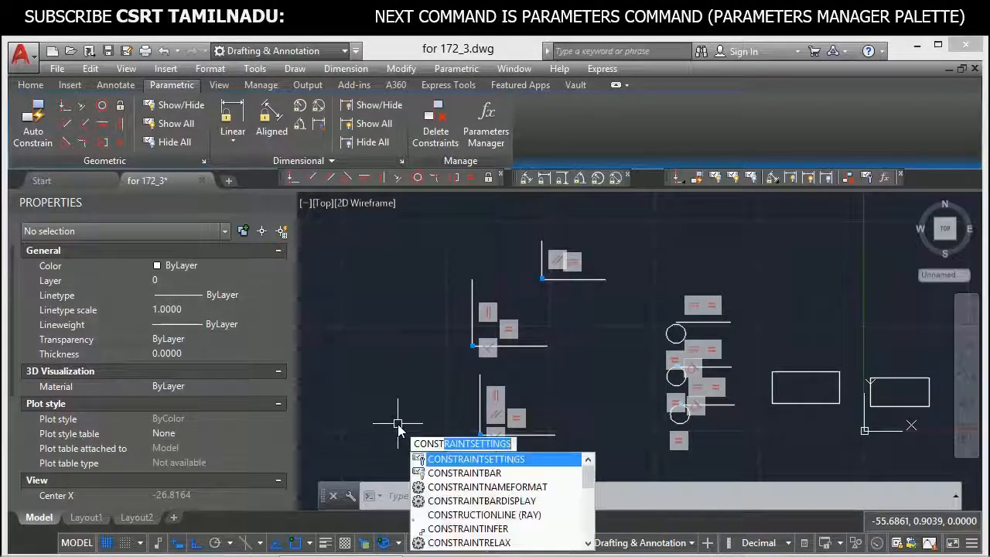
pyautogui.press('Return')
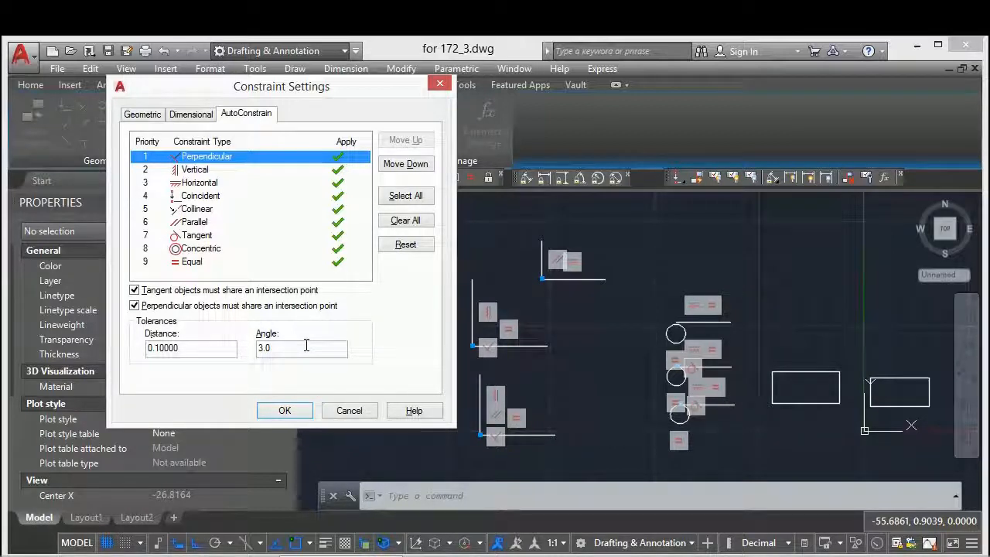
pyautogui.click(349, 411)
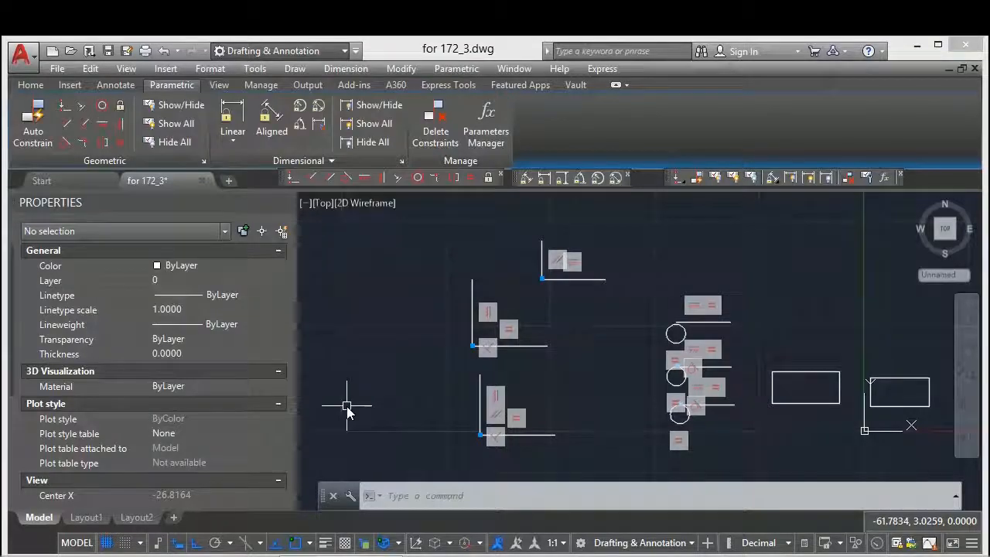